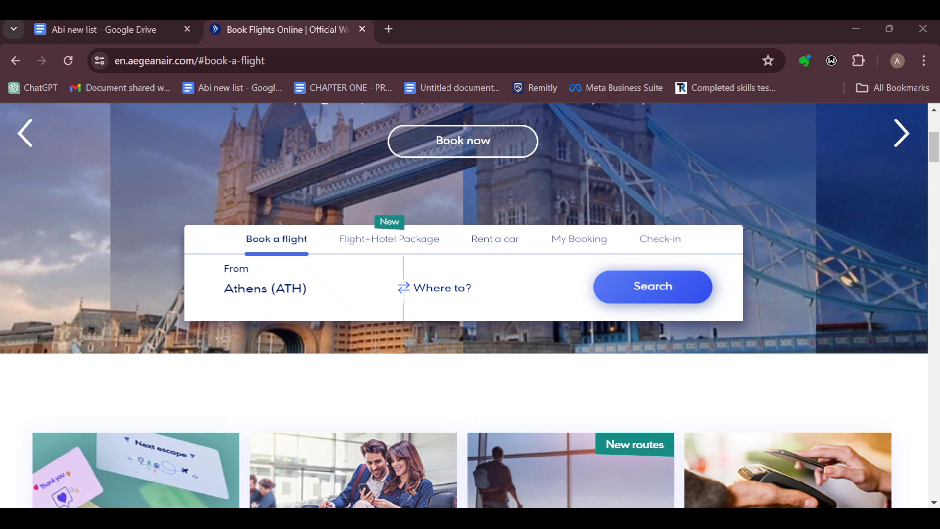
Step: Choose Barcelona (BCN) as the destination for the flight from Athens (ATH)
{"action": "scroll", "coordinate": [387, 186], "scroll_direction": "up", "scroll_amount": 5}
{"action": "scroll", "coordinate": [470, 304], "scroll_direction": "down", "scroll_amount": 3}
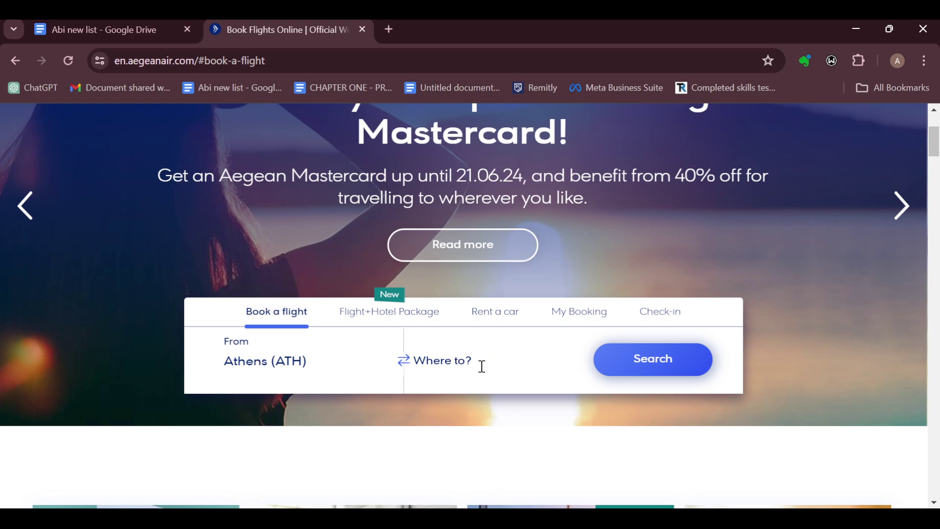
{"action": "left_click", "coordinate": [474, 347]}
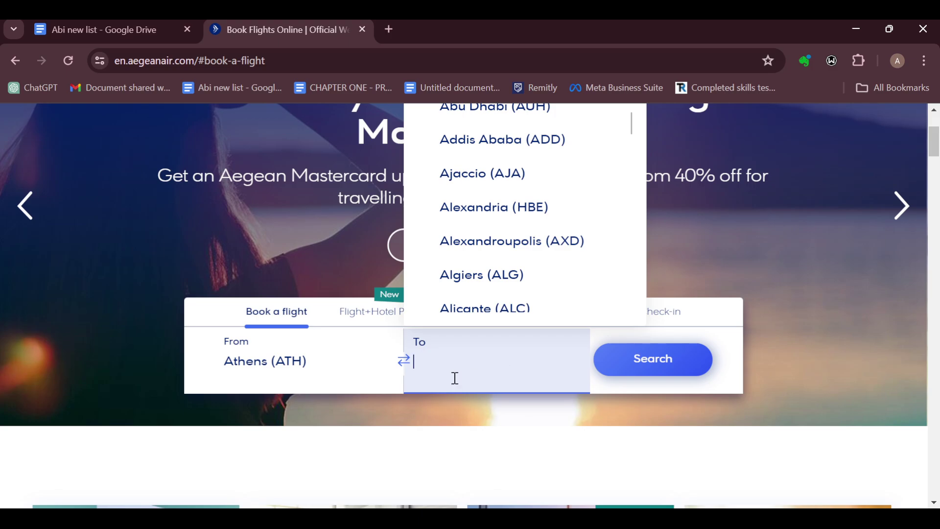
{"action": "scroll", "coordinate": [547, 192], "scroll_direction": "down", "scroll_amount": 5}
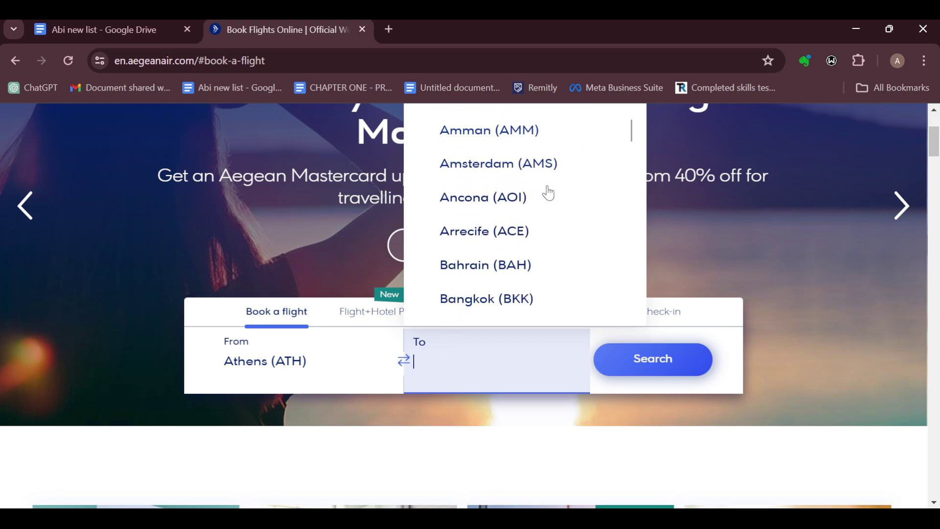
{"action": "scroll", "coordinate": [545, 191], "scroll_direction": "up", "scroll_amount": 4}
{"action": "scroll", "coordinate": [546, 191], "scroll_direction": "down", "scroll_amount": 4}
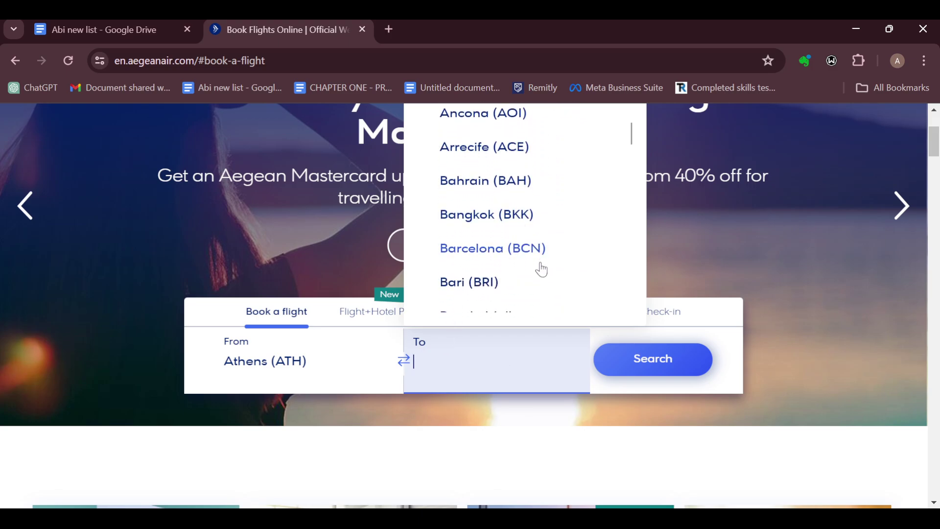
{"action": "left_click", "coordinate": [532, 252]}
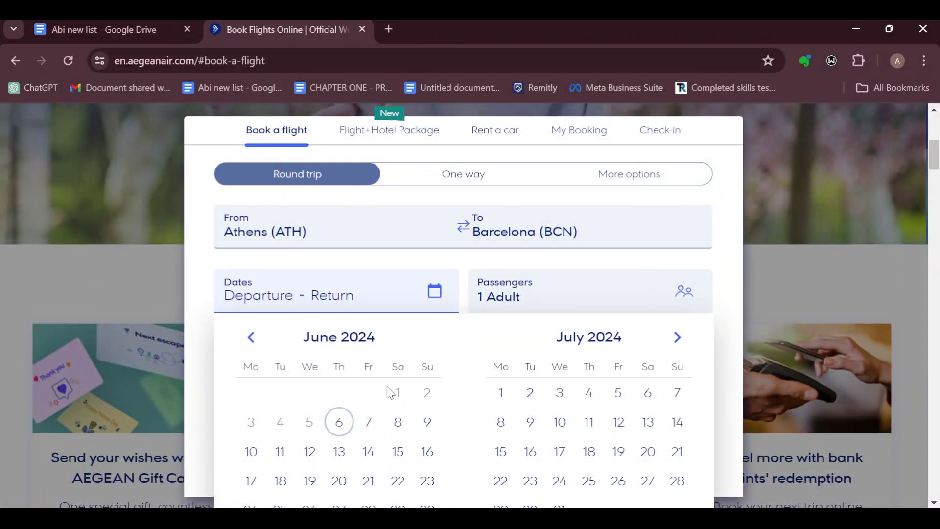
Step: Set the round-trip dates to 7 June for departure and 9 June 2024 for return
{"action": "left_click", "coordinate": [369, 425]}
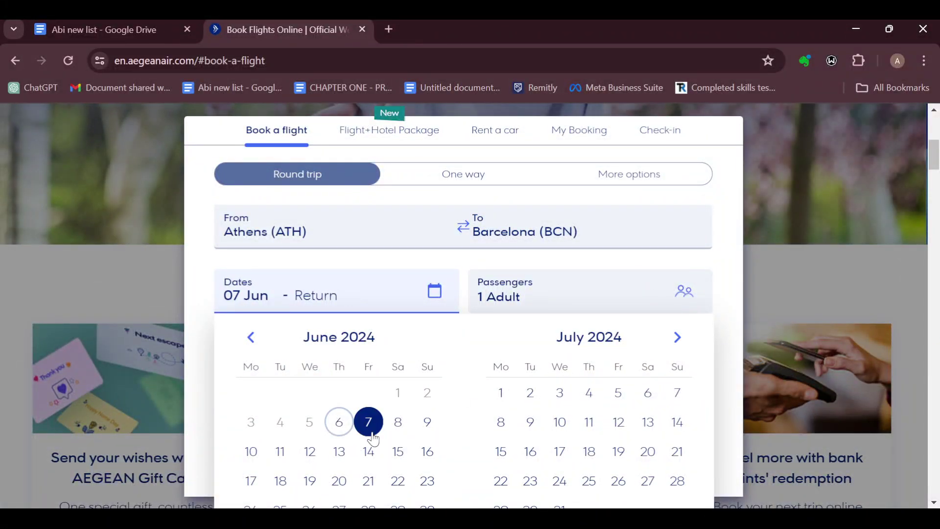
{"action": "left_click", "coordinate": [429, 423]}
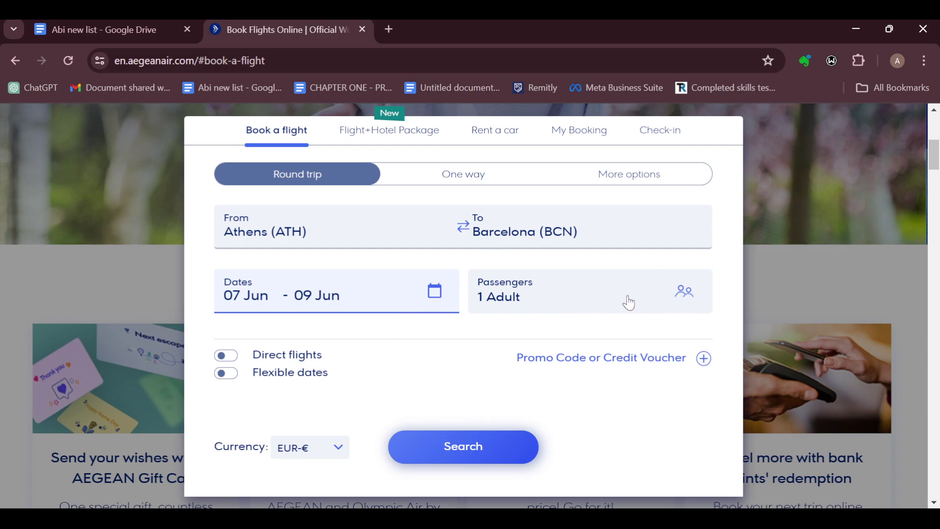
Step: Set the currency for the flight search to USD - $
{"action": "scroll", "coordinate": [635, 299], "scroll_direction": "down", "scroll_amount": 2}
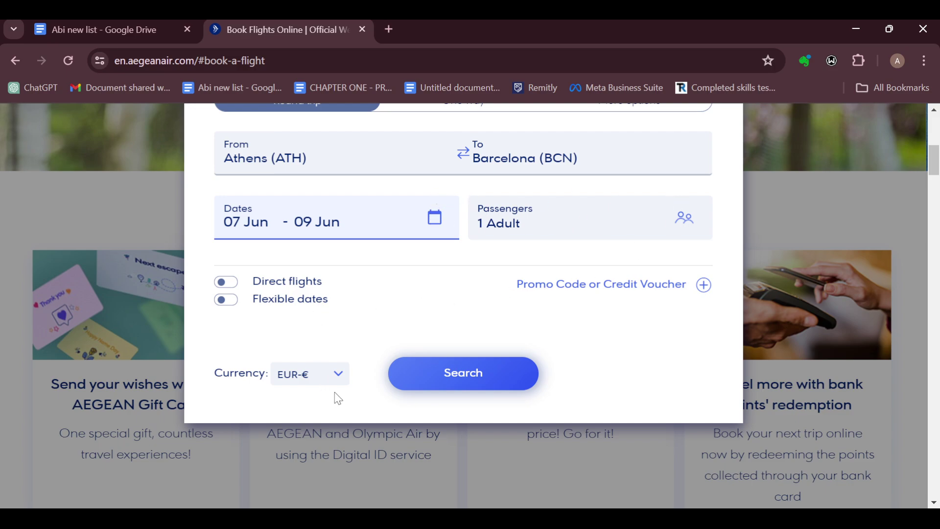
{"action": "left_click", "coordinate": [337, 375]}
{"action": "scroll", "coordinate": [329, 421], "scroll_direction": "down", "scroll_amount": 3}
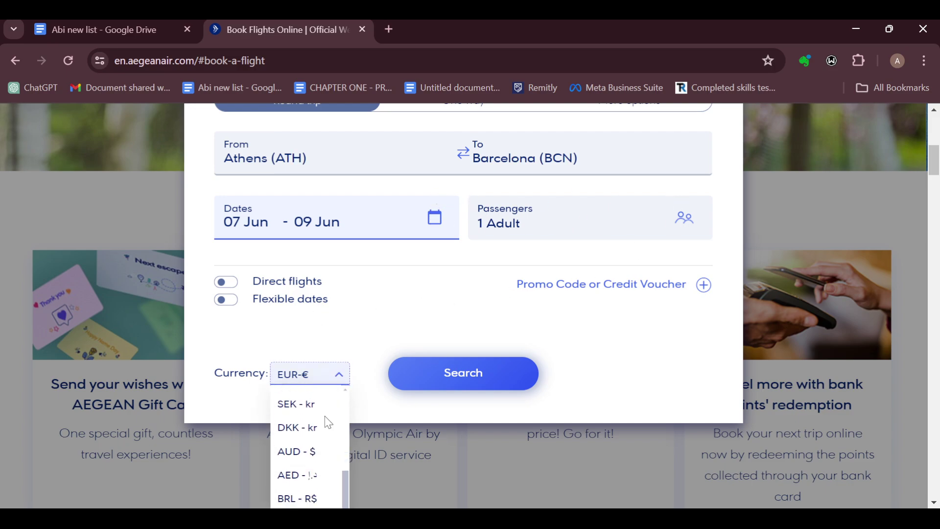
{"action": "scroll", "coordinate": [329, 422], "scroll_direction": "down", "scroll_amount": 2}
{"action": "scroll", "coordinate": [327, 420], "scroll_direction": "up", "scroll_amount": 3}
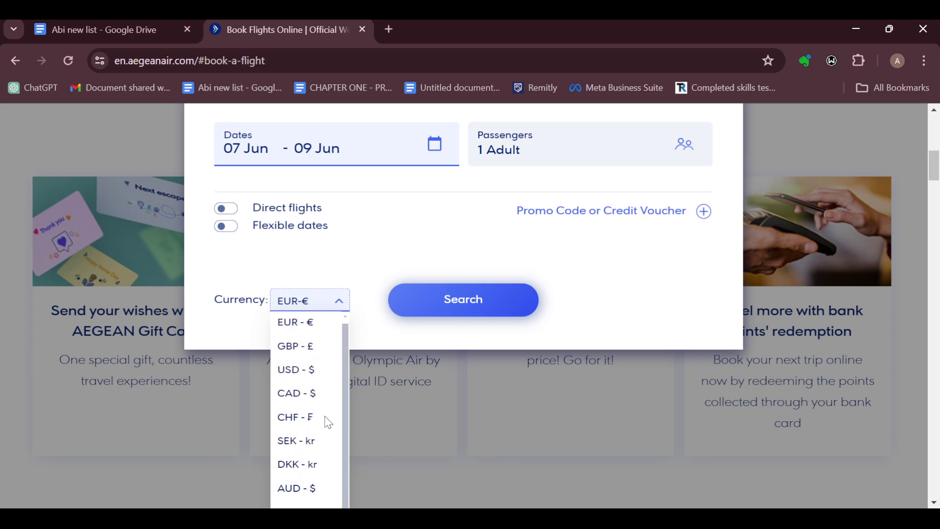
{"action": "left_click", "coordinate": [309, 376]}
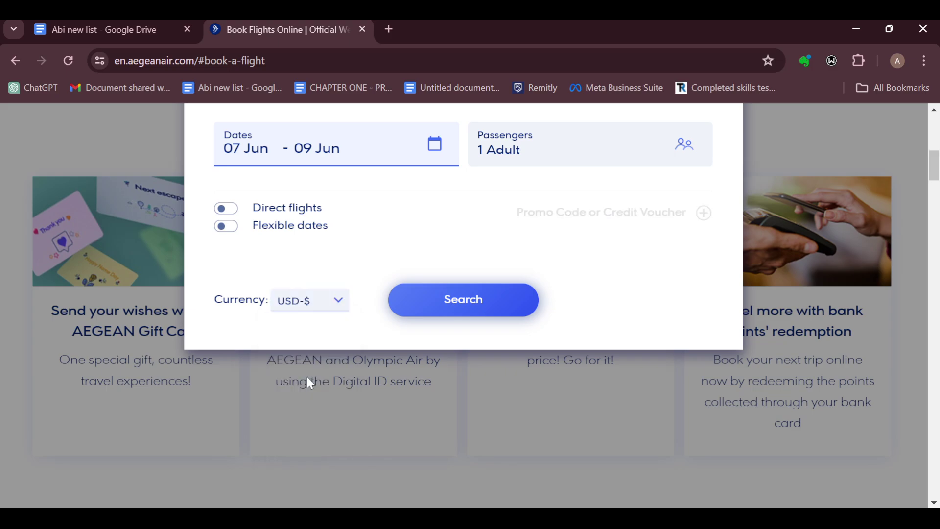
Step: Switch the trip type to one way and back to round trip
{"action": "scroll", "coordinate": [461, 284], "scroll_direction": "up", "scroll_amount": 5}
{"action": "scroll", "coordinate": [461, 300], "scroll_direction": "down", "scroll_amount": 3}
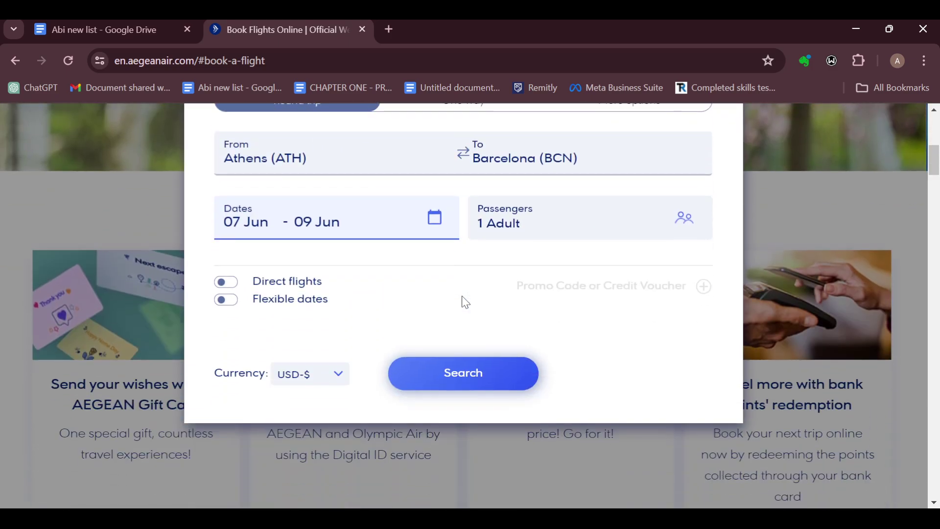
{"action": "scroll", "coordinate": [455, 279], "scroll_direction": "up", "scroll_amount": 3}
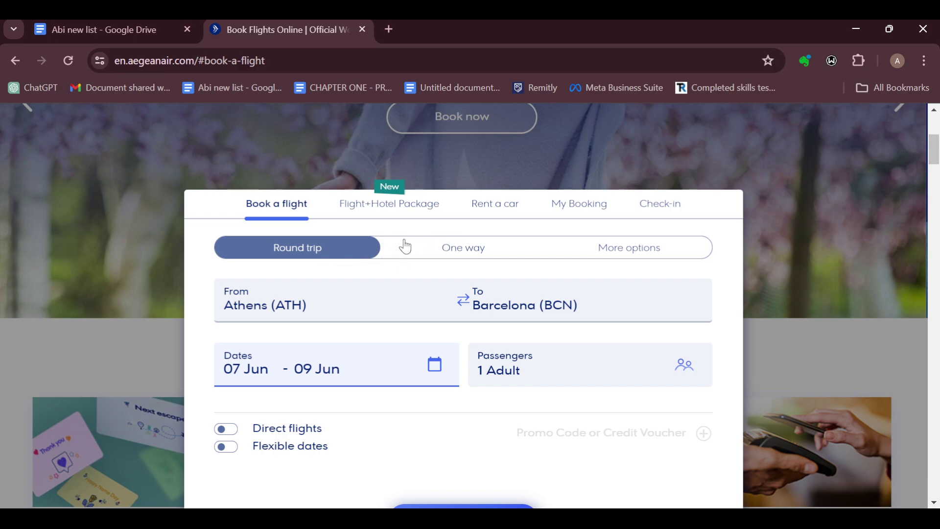
{"action": "left_click", "coordinate": [421, 248]}
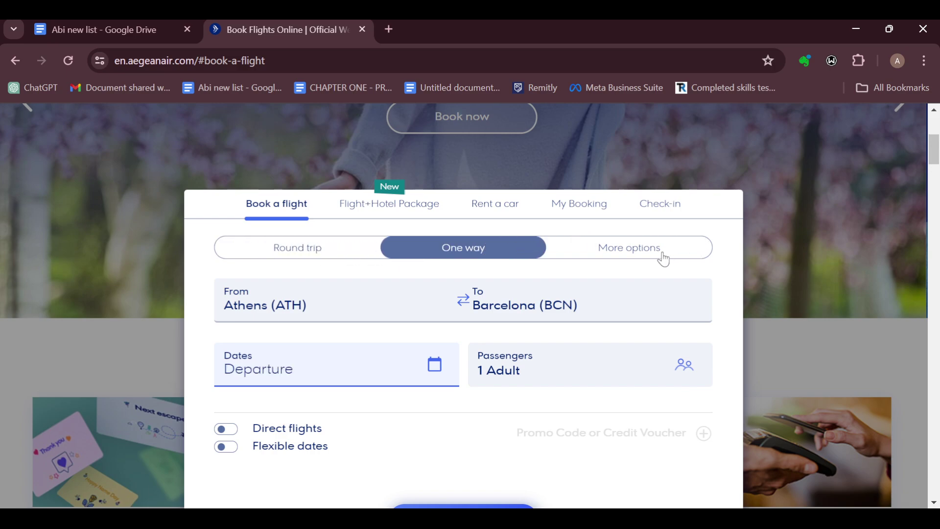
{"action": "left_click", "coordinate": [354, 258]}
Step: Set departure to 13 June and return to 15 June 2024, and run the flight search
{"action": "scroll", "coordinate": [459, 275], "scroll_direction": "down", "scroll_amount": 3}
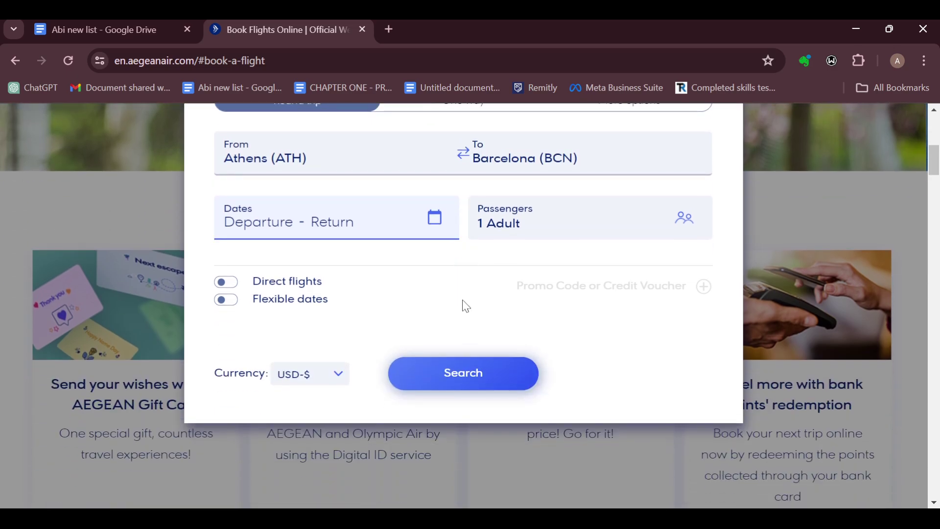
{"action": "left_click", "coordinate": [468, 378]}
{"action": "left_click", "coordinate": [336, 210]}
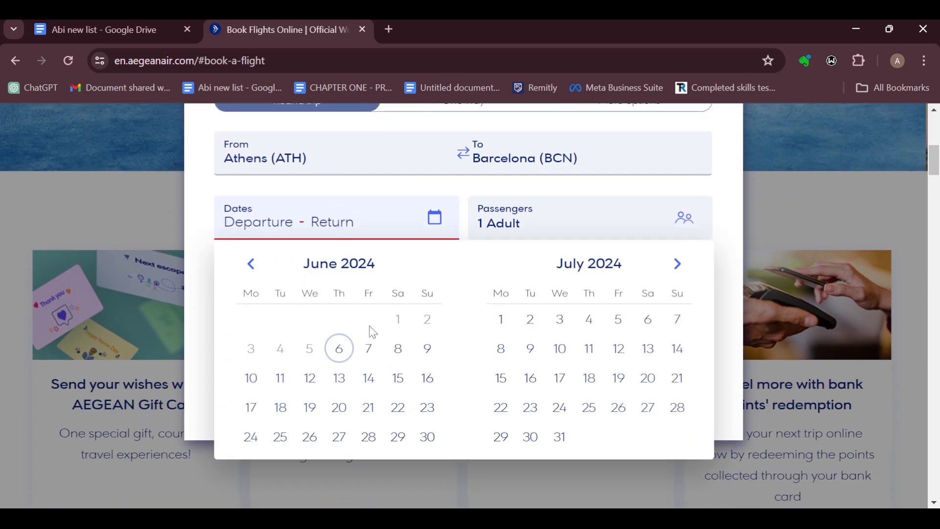
{"action": "left_click", "coordinate": [340, 377]}
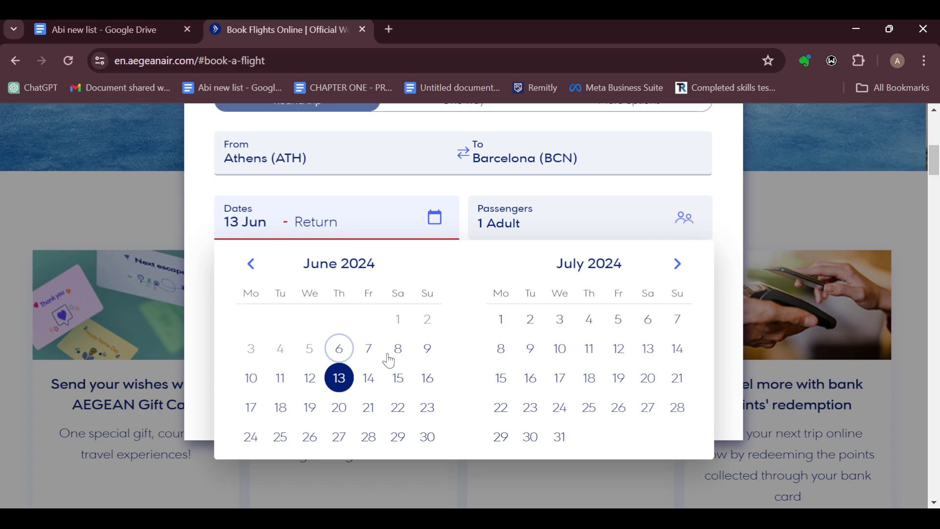
{"action": "left_click", "coordinate": [399, 378]}
{"action": "left_click", "coordinate": [423, 370]}
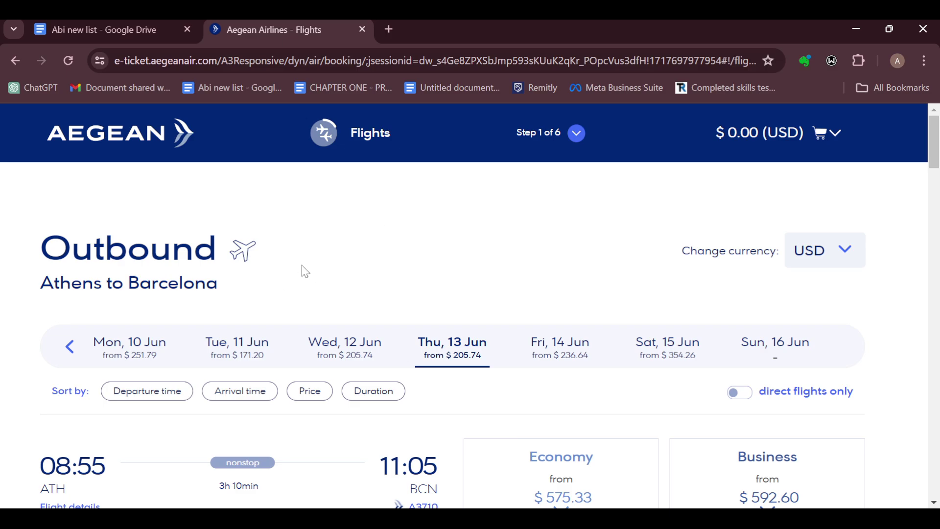
Step: Select the Economy ComfortFlex fare for the 22:45 nonstop outbound flight from Athens to Barcelona on 13 June
{"action": "scroll", "coordinate": [321, 299], "scroll_direction": "down", "scroll_amount": 3}
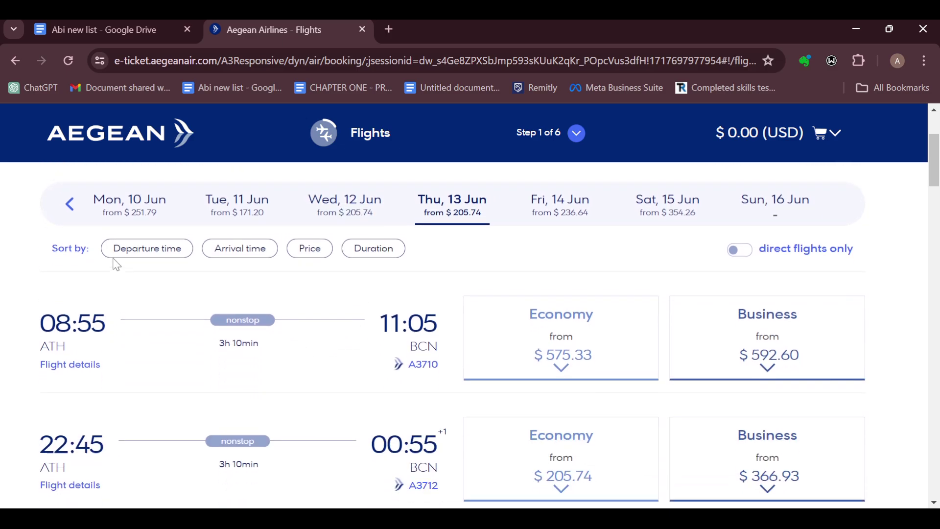
{"action": "scroll", "coordinate": [36, 263], "scroll_direction": "up", "scroll_amount": 3}
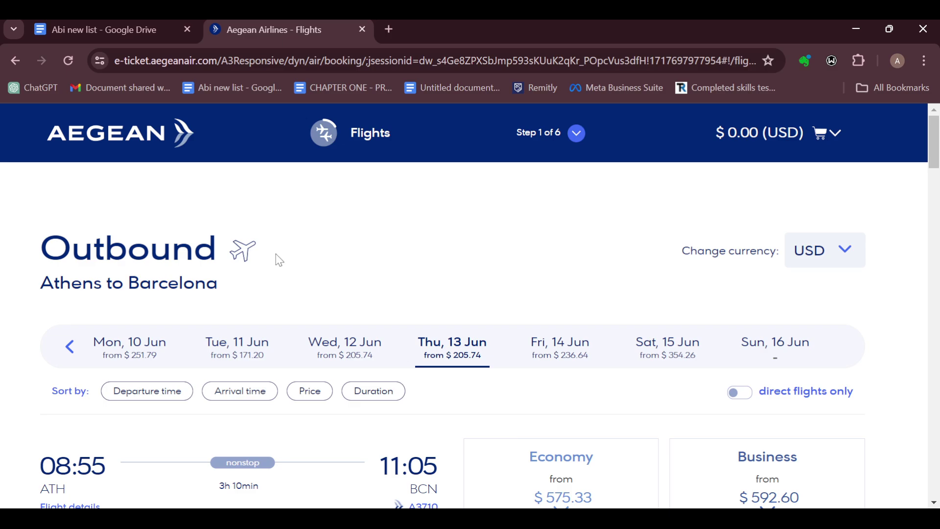
{"action": "scroll", "coordinate": [279, 260], "scroll_direction": "down", "scroll_amount": 6}
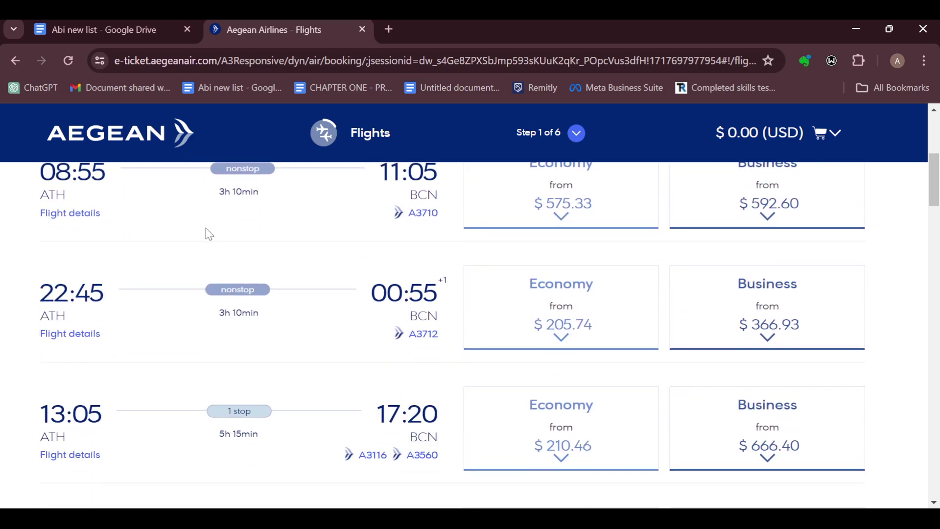
{"action": "scroll", "coordinate": [617, 255], "scroll_direction": "up", "scroll_amount": 3}
{"action": "scroll", "coordinate": [588, 293], "scroll_direction": "down", "scroll_amount": 2}
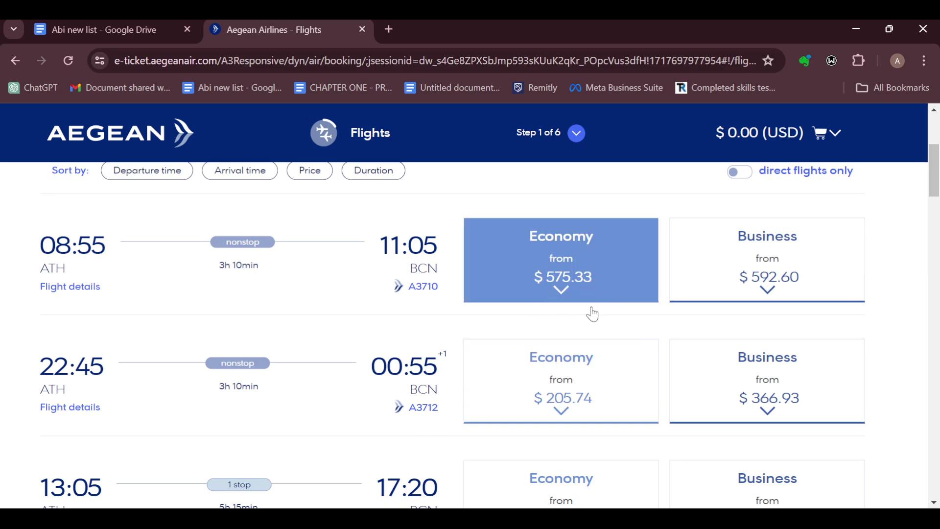
{"action": "scroll", "coordinate": [627, 395], "scroll_direction": "down", "scroll_amount": 2}
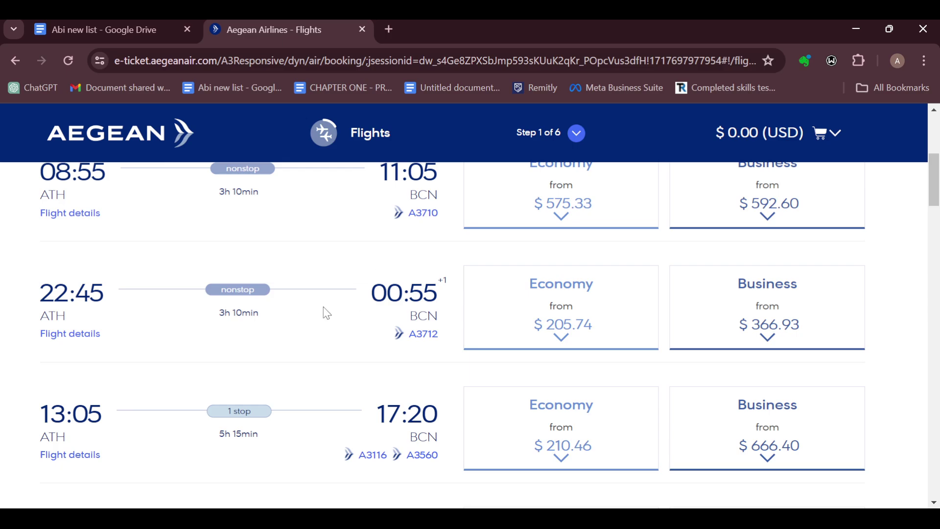
{"action": "left_click", "coordinate": [580, 324]}
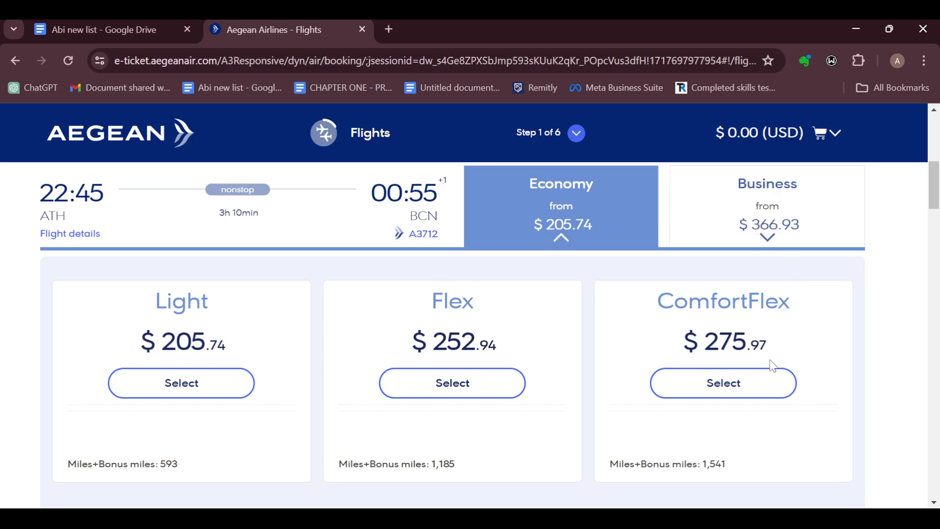
{"action": "left_click", "coordinate": [766, 384]}
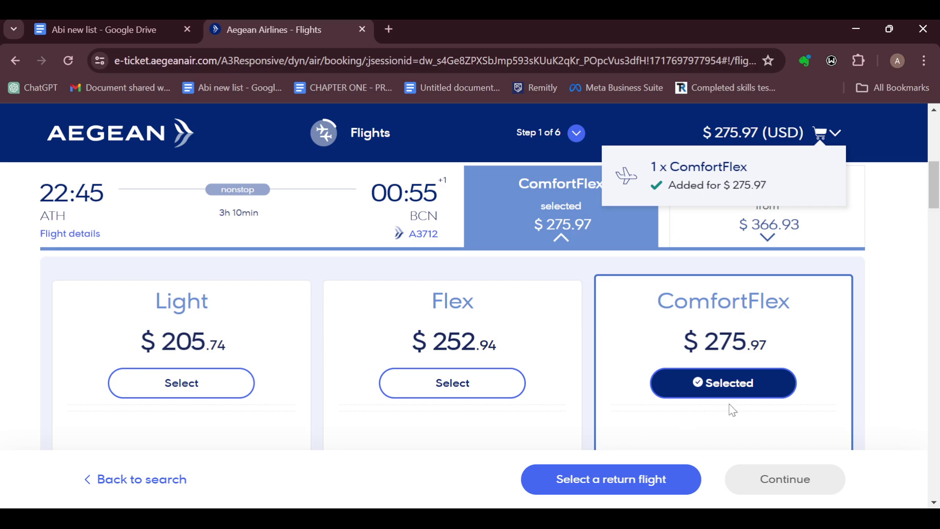
Step: Select the Economy ComfortFlex fare for the 12:00 nonstop return flight to Athens on 15 June and continue to the passenger details
{"action": "scroll", "coordinate": [762, 380], "scroll_direction": "down", "scroll_amount": 3}
{"action": "scroll", "coordinate": [653, 453], "scroll_direction": "down", "scroll_amount": 2}
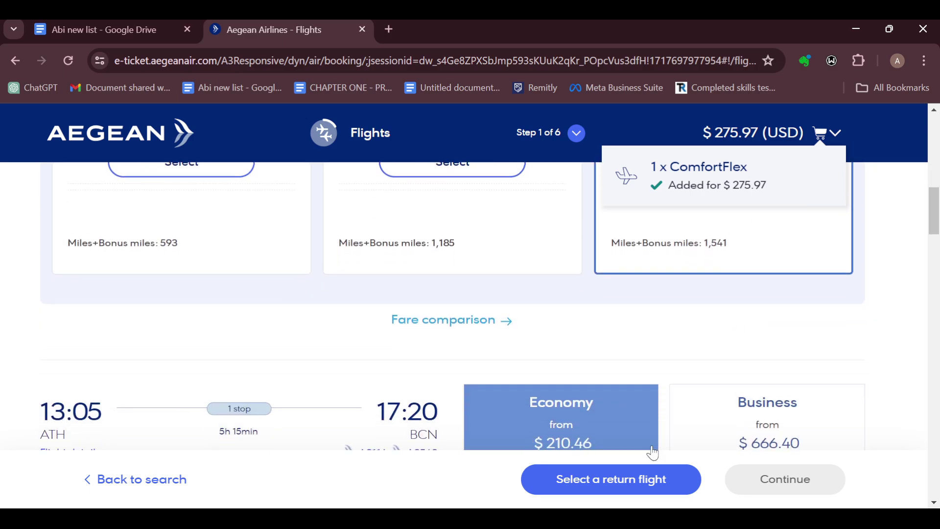
{"action": "scroll", "coordinate": [652, 453], "scroll_direction": "down", "scroll_amount": 4}
{"action": "scroll", "coordinate": [441, 441], "scroll_direction": "up", "scroll_amount": 4}
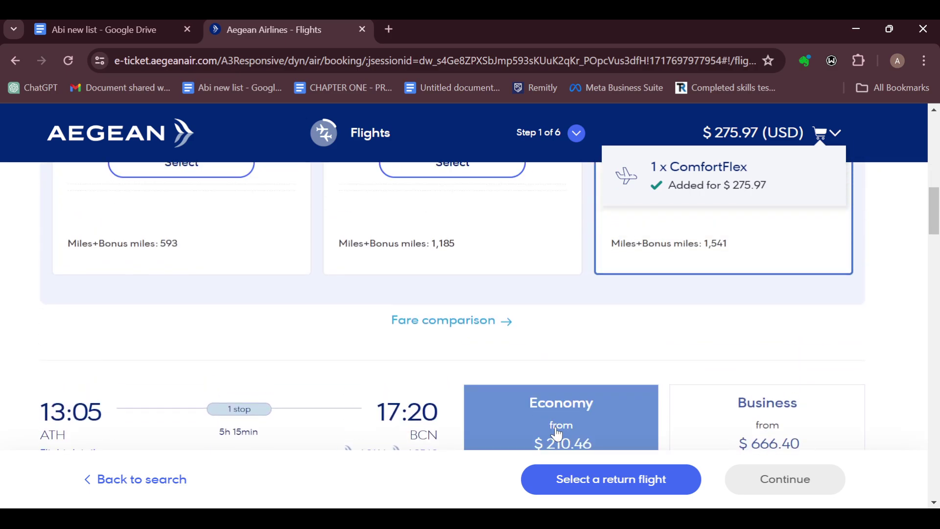
{"action": "left_click", "coordinate": [621, 485]}
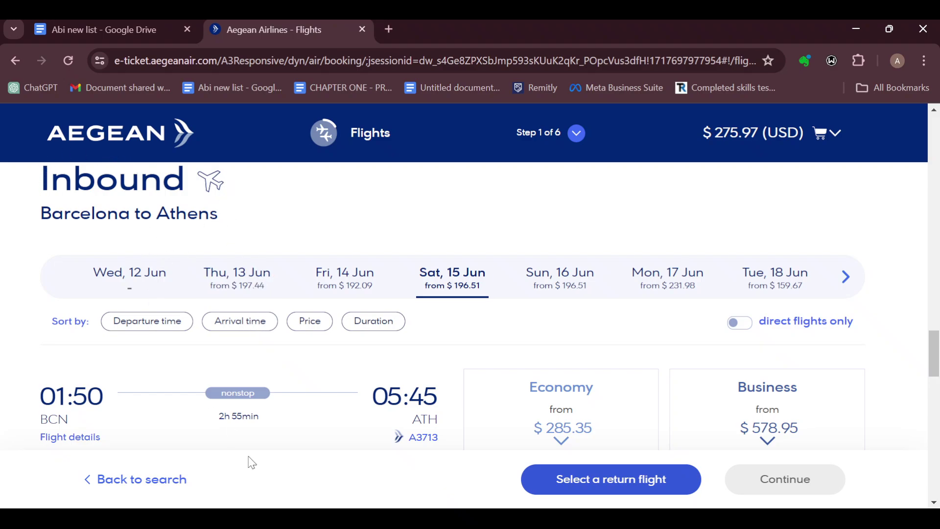
{"action": "scroll", "coordinate": [372, 459], "scroll_direction": "down", "scroll_amount": 5}
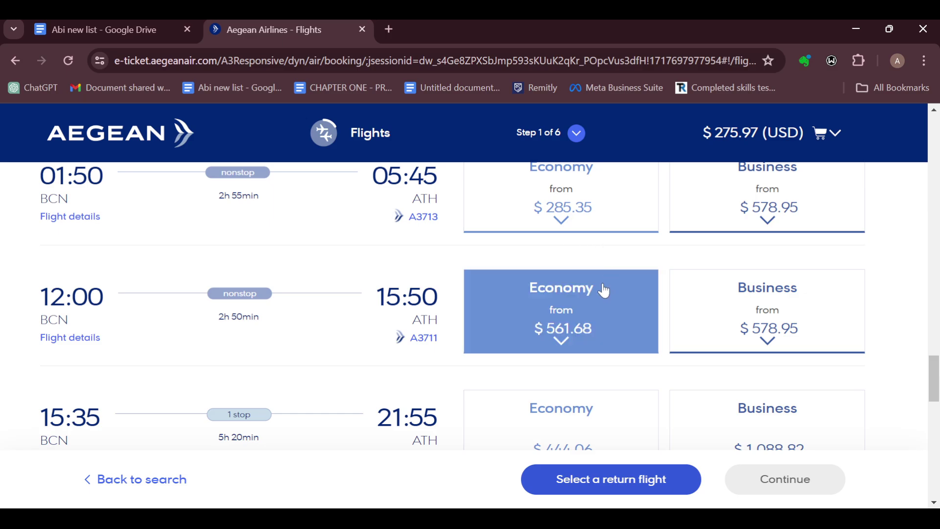
{"action": "left_click", "coordinate": [622, 315]}
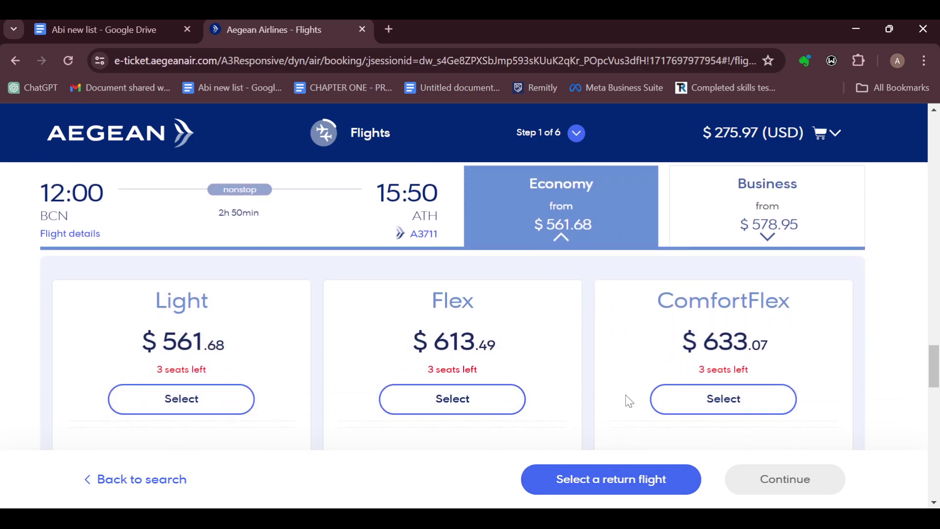
{"action": "left_click", "coordinate": [732, 398]}
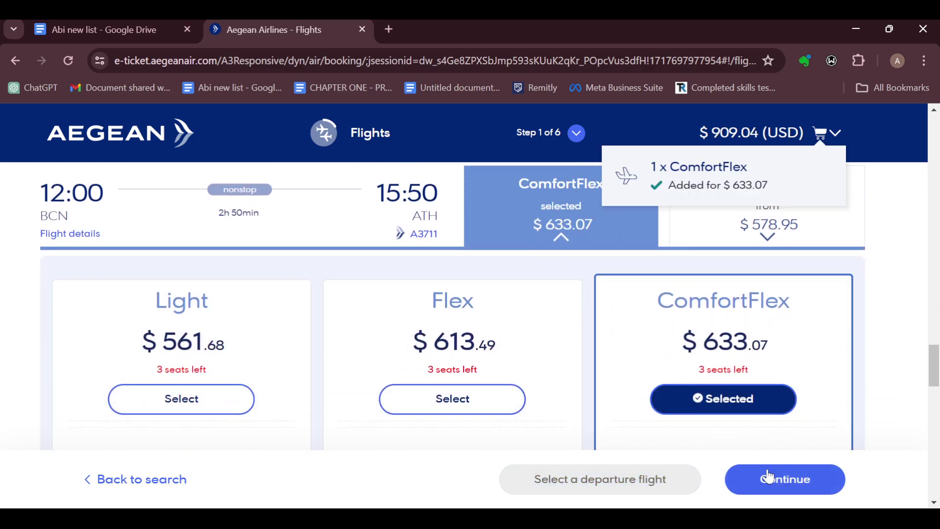
{"action": "left_click", "coordinate": [774, 486]}
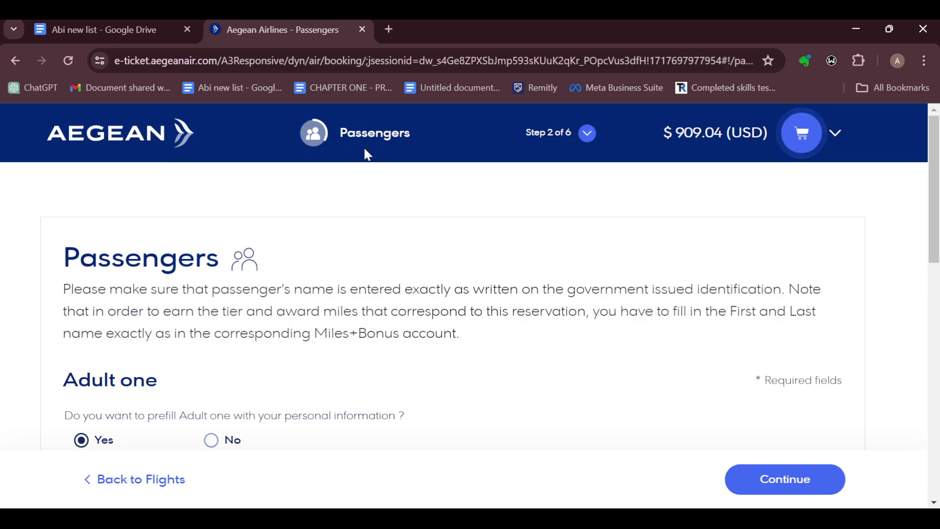
Step: Review the prefilled passenger and contact details for Adult one and continue to seat selection
{"action": "scroll", "coordinate": [320, 195], "scroll_direction": "down", "scroll_amount": 3}
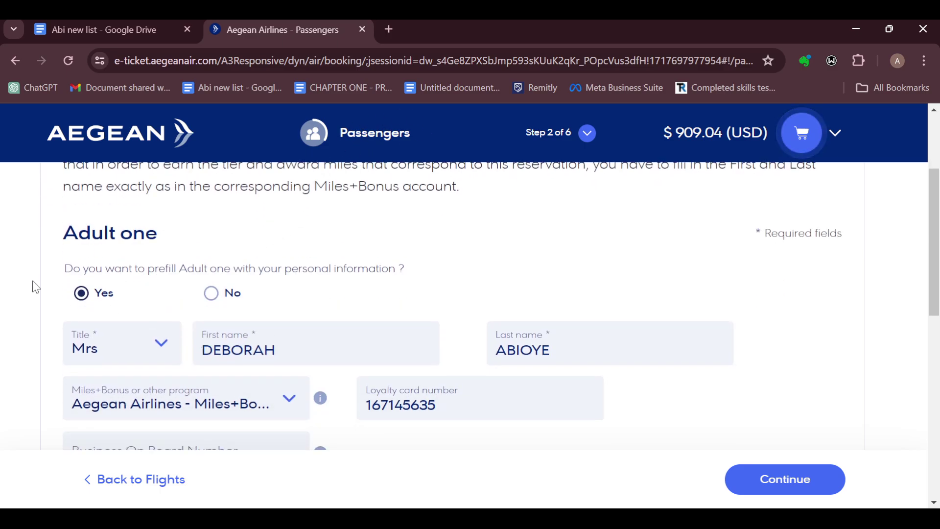
{"action": "scroll", "coordinate": [308, 268], "scroll_direction": "down", "scroll_amount": 4}
{"action": "scroll", "coordinate": [299, 265], "scroll_direction": "up", "scroll_amount": 3}
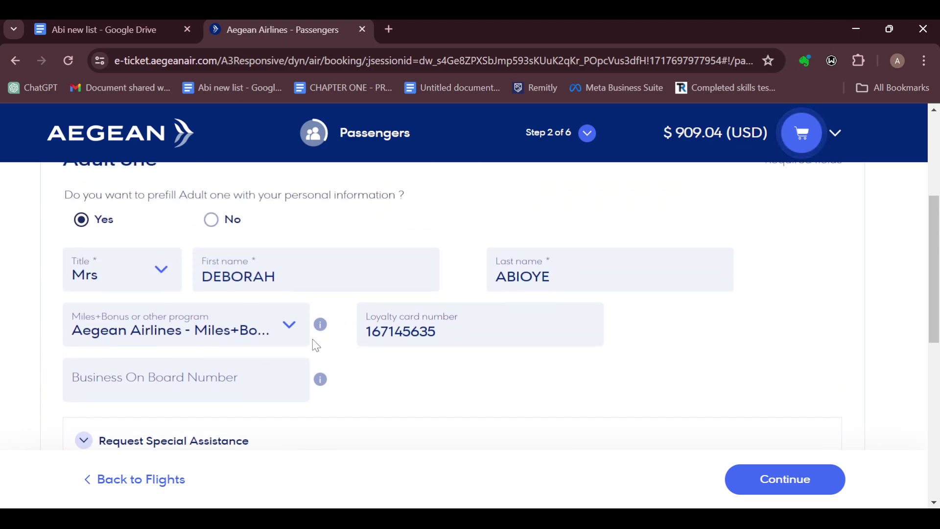
{"action": "scroll", "coordinate": [220, 343], "scroll_direction": "down", "scroll_amount": 6}
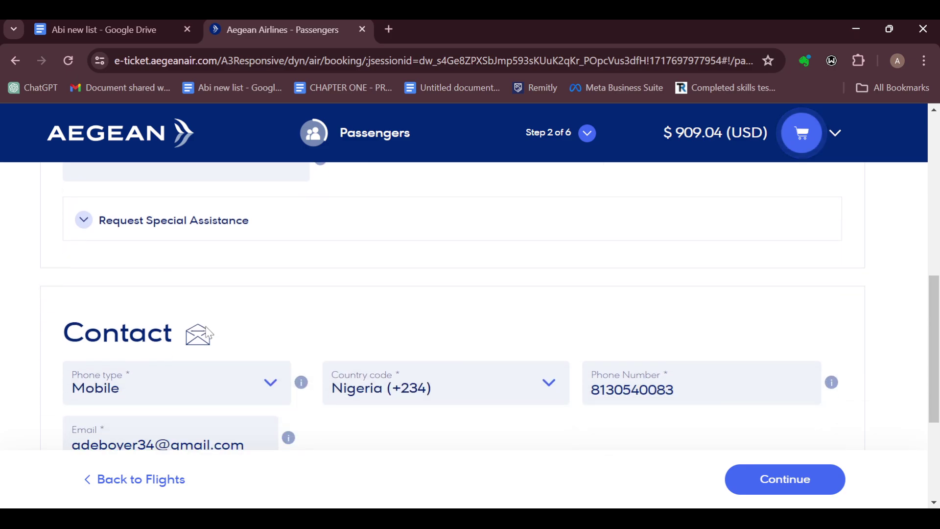
{"action": "scroll", "coordinate": [184, 302], "scroll_direction": "down", "scroll_amount": 1}
{"action": "scroll", "coordinate": [307, 269], "scroll_direction": "down", "scroll_amount": 1}
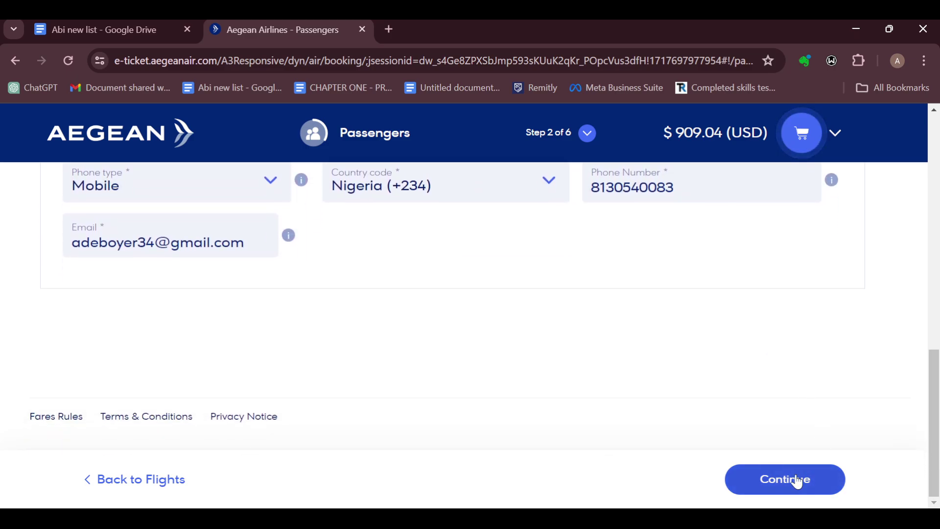
{"action": "left_click", "coordinate": [797, 482]}
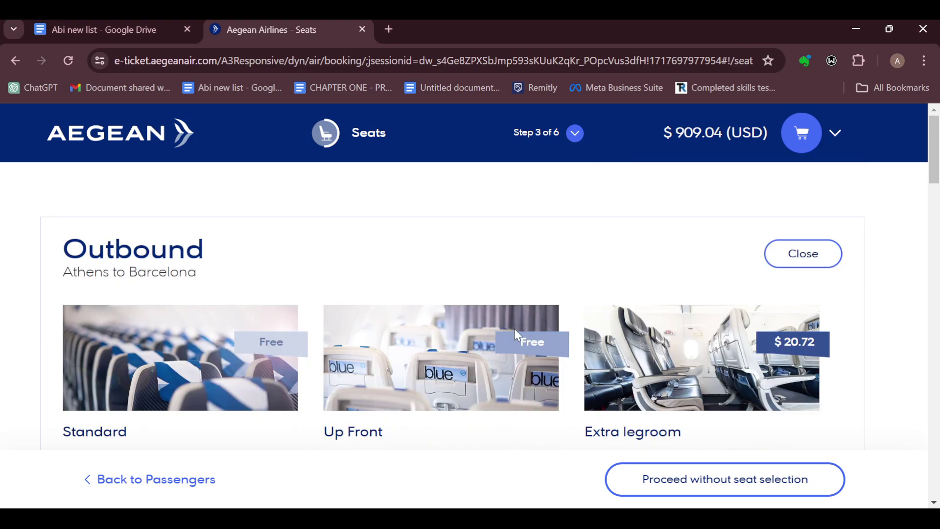
Step: Select the free Standard seat 16B for the outbound Athens to Barcelona flight and continue to the extras
{"action": "scroll", "coordinate": [517, 314], "scroll_direction": "down", "scroll_amount": 3}
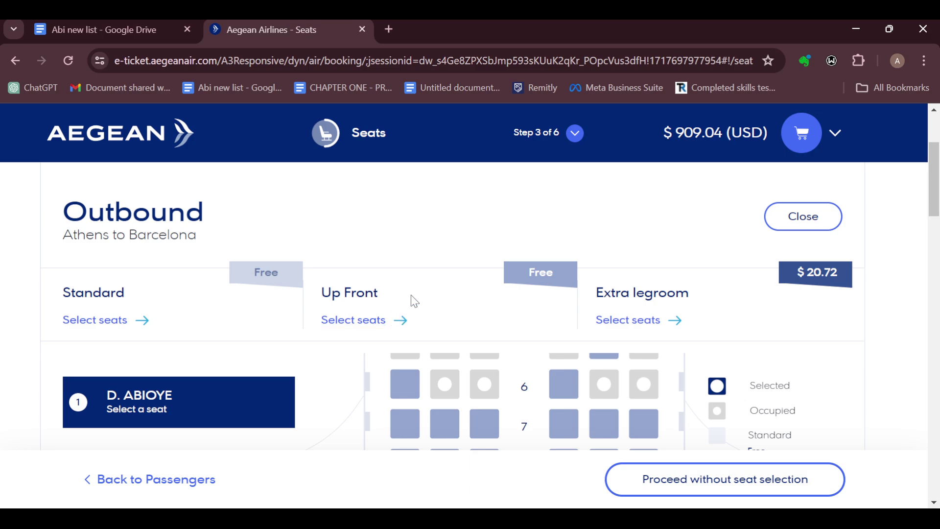
{"action": "left_click", "coordinate": [122, 318]}
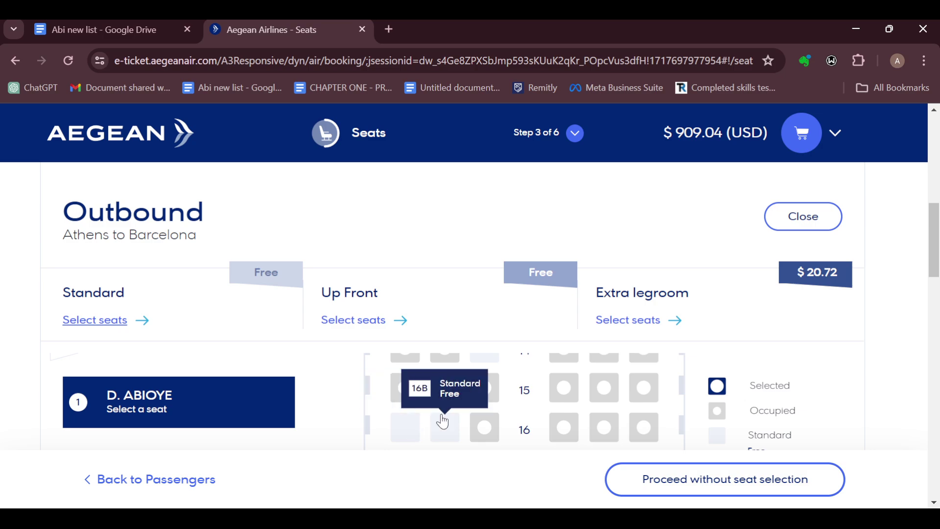
{"action": "left_click", "coordinate": [443, 432]}
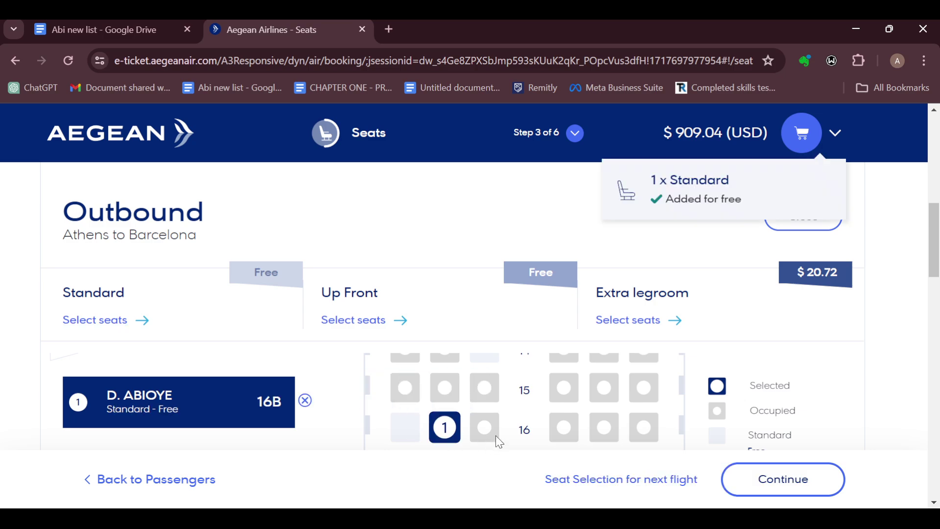
{"action": "scroll", "coordinate": [504, 426], "scroll_direction": "down", "scroll_amount": 2}
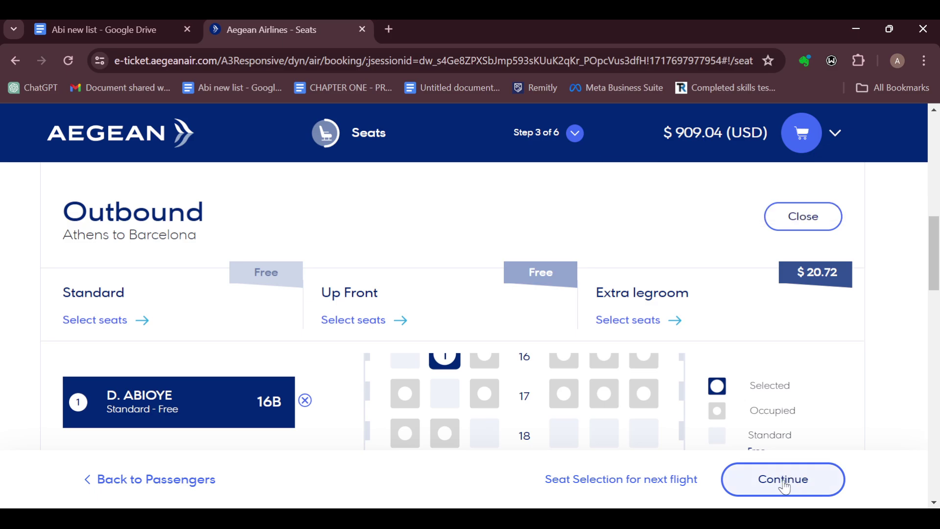
{"action": "left_click", "coordinate": [784, 485]}
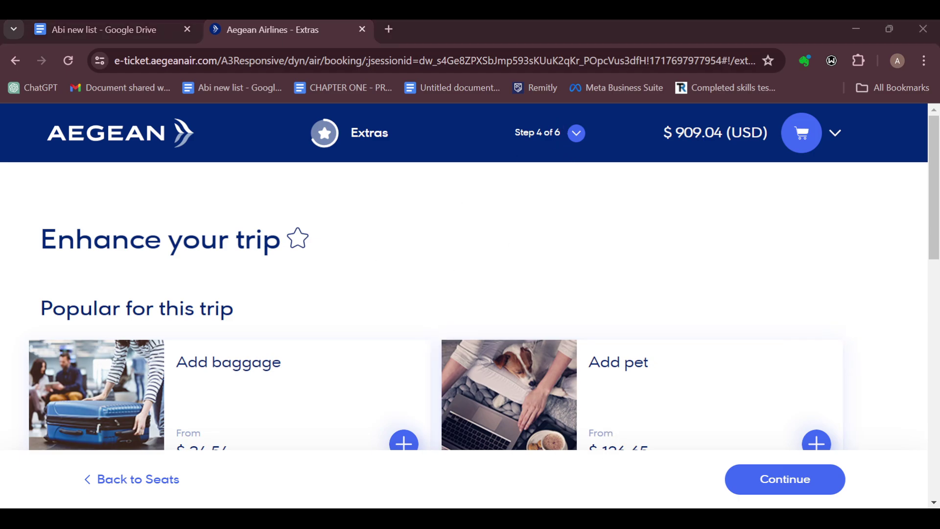
Step: Examine the extras offered for the trip, including baggage, pet, security fast track, sports equipment, meal and parking
{"action": "left_click", "coordinate": [557, 98]}
{"action": "scroll", "coordinate": [291, 313], "scroll_direction": "down", "scroll_amount": 3}
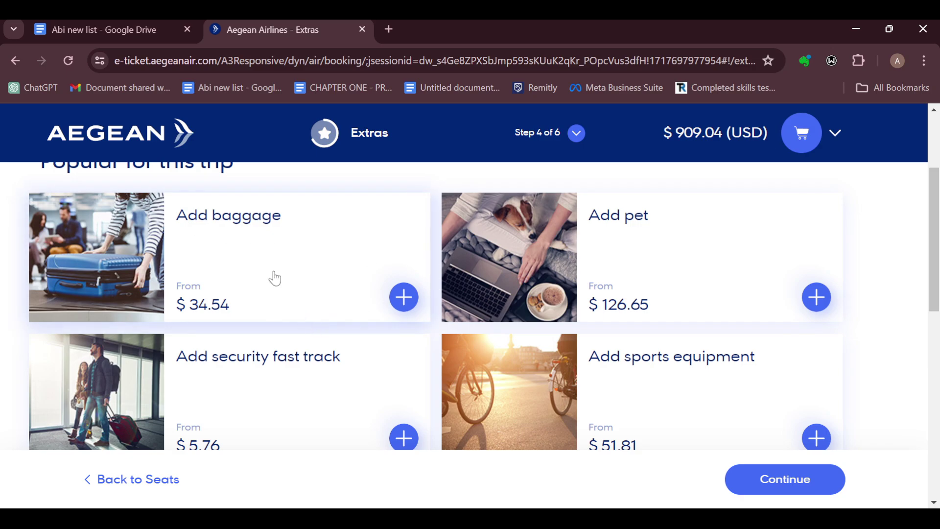
{"action": "scroll", "coordinate": [536, 359], "scroll_direction": "up", "scroll_amount": 3}
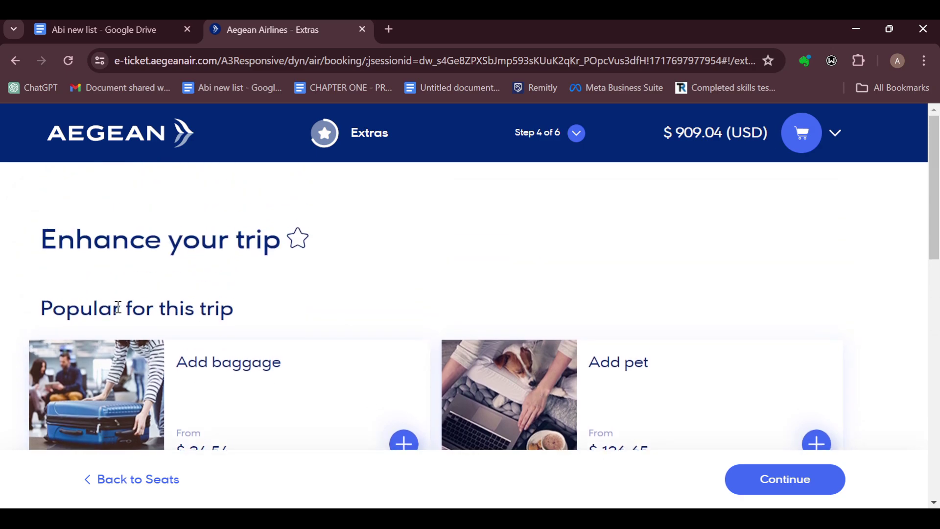
{"action": "scroll", "coordinate": [96, 223], "scroll_direction": "down", "scroll_amount": 4}
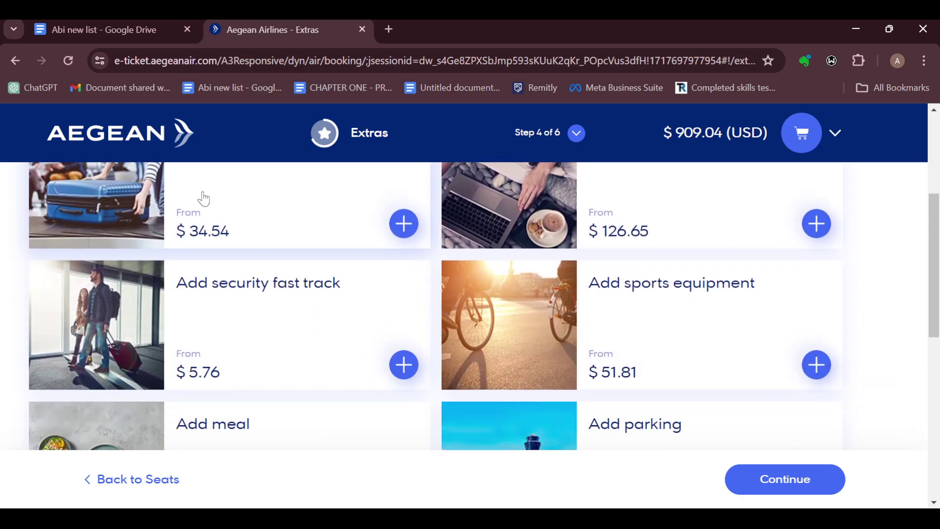
{"action": "scroll", "coordinate": [313, 262], "scroll_direction": "up", "scroll_amount": 3}
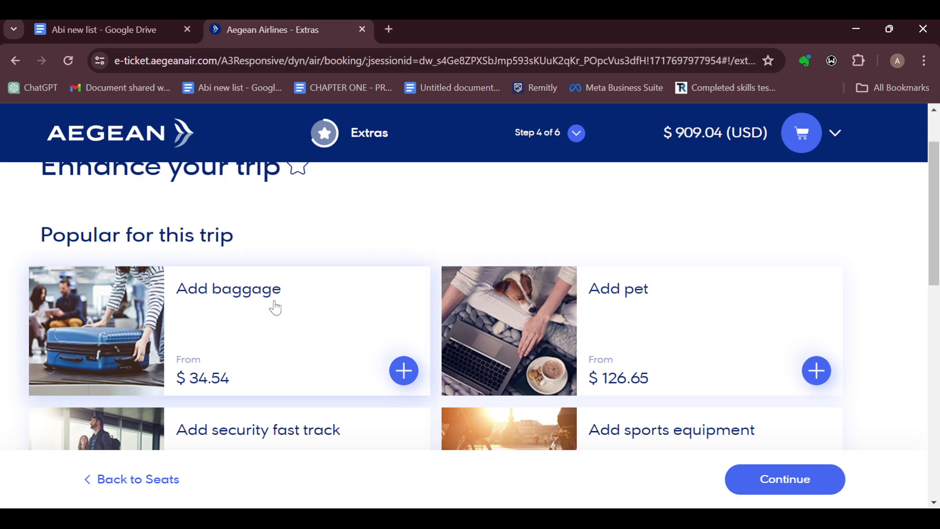
{"action": "scroll", "coordinate": [651, 336], "scroll_direction": "down", "scroll_amount": 3}
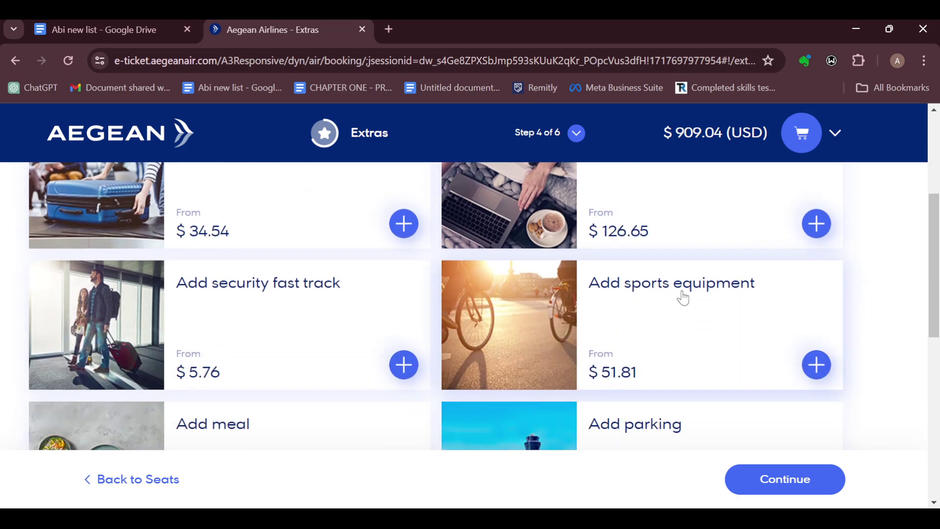
{"action": "scroll", "coordinate": [343, 308], "scroll_direction": "down", "scroll_amount": 4}
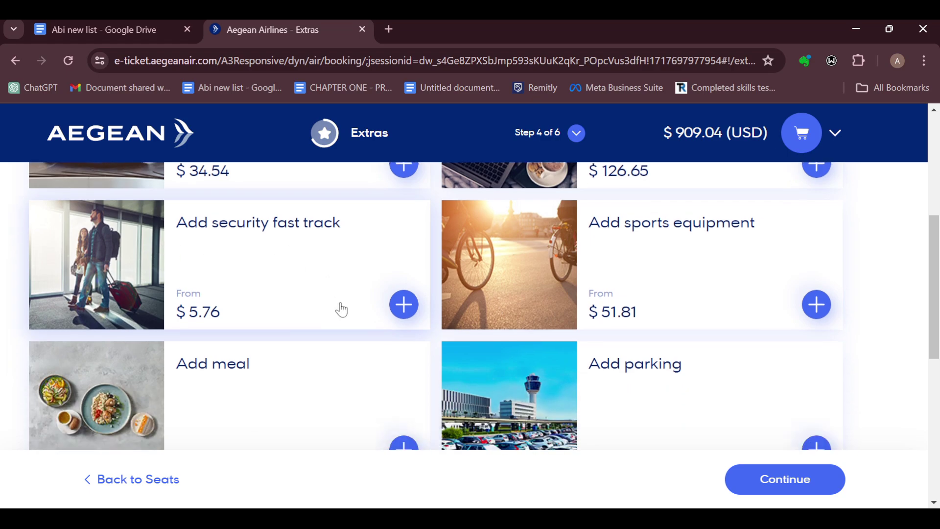
{"action": "scroll", "coordinate": [386, 300], "scroll_direction": "down", "scroll_amount": 4}
{"action": "scroll", "coordinate": [384, 300], "scroll_direction": "up", "scroll_amount": 10}
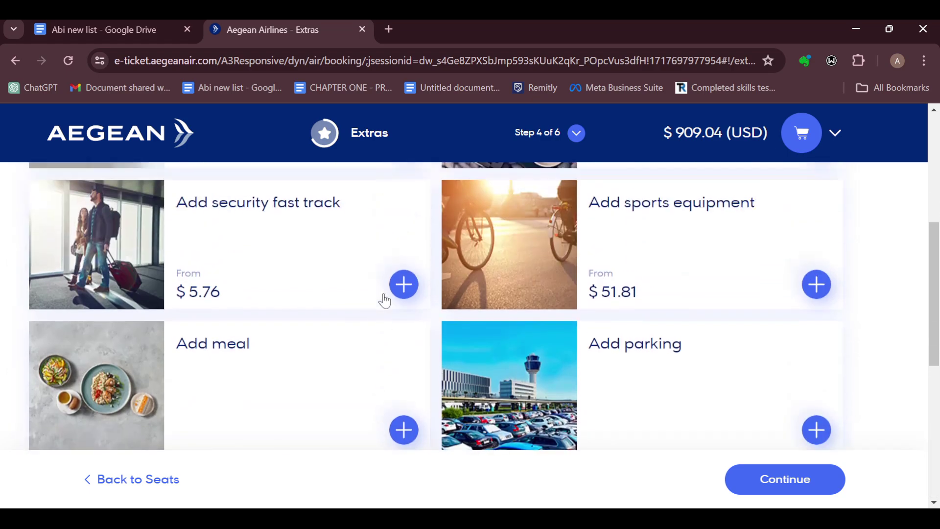
{"action": "scroll", "coordinate": [385, 301], "scroll_direction": "down", "scroll_amount": 1}
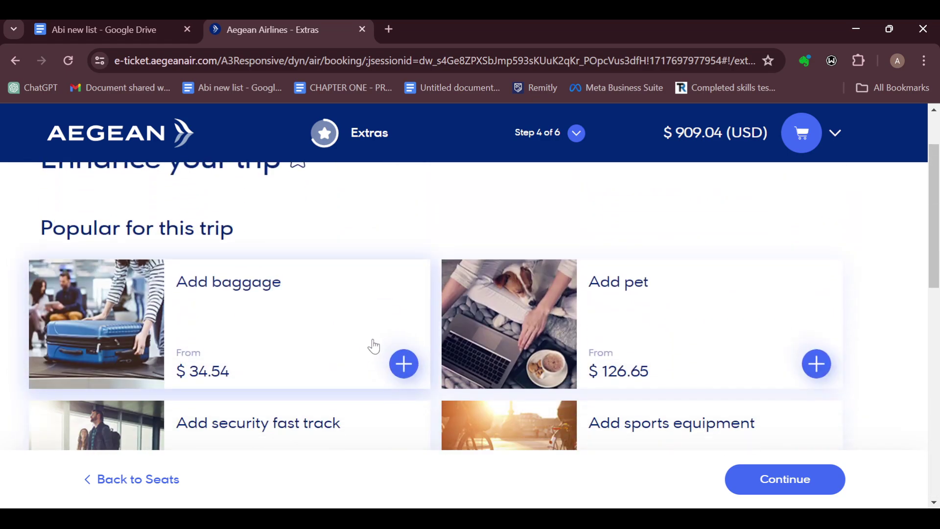
Step: Upgrade the first checked bag to 32 kg on the Athens to Barcelona flight and confirm the baggage
{"action": "left_click", "coordinate": [404, 375]}
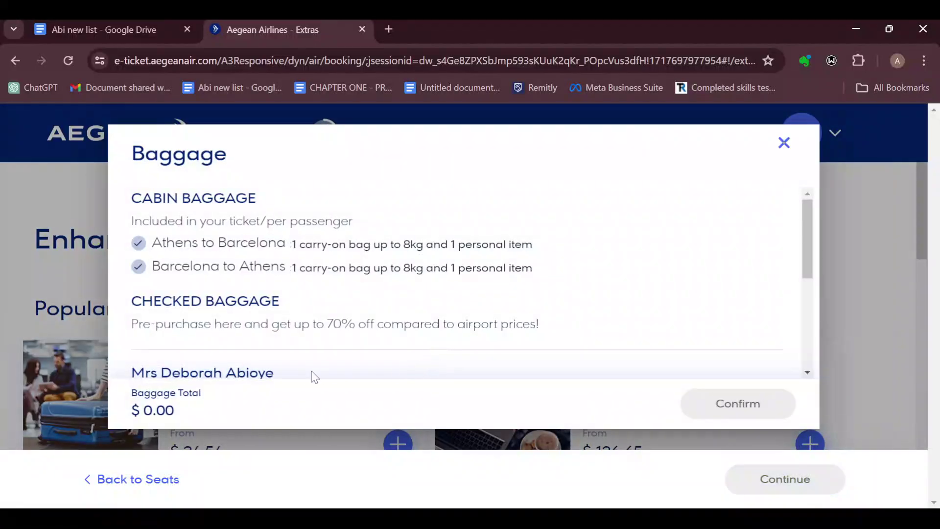
{"action": "scroll", "coordinate": [300, 238], "scroll_direction": "down", "scroll_amount": 4}
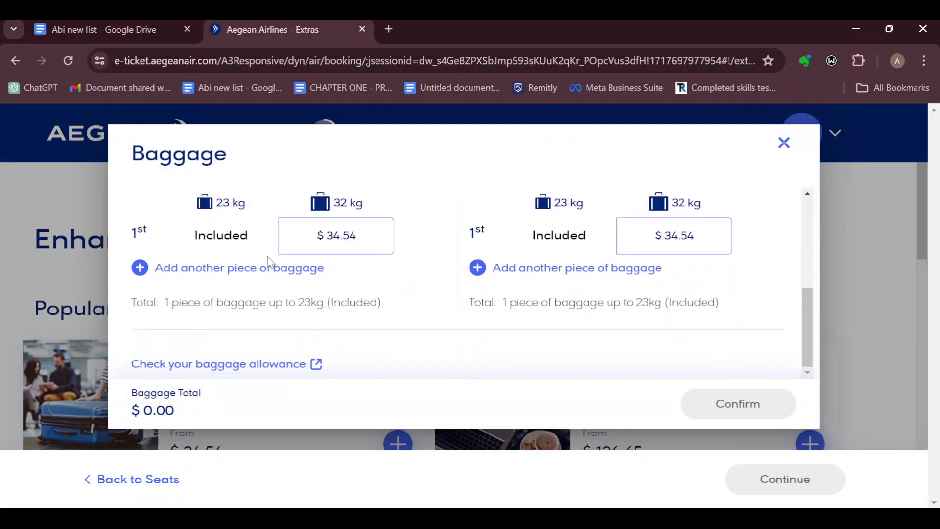
{"action": "scroll", "coordinate": [296, 261], "scroll_direction": "up", "scroll_amount": 3}
{"action": "scroll", "coordinate": [297, 270], "scroll_direction": "down", "scroll_amount": 2}
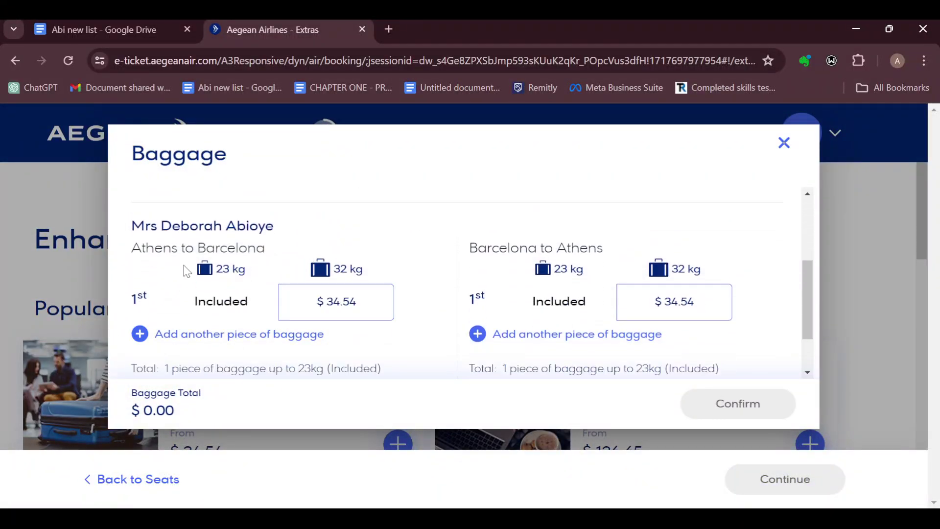
{"action": "scroll", "coordinate": [296, 275], "scroll_direction": "down", "scroll_amount": 2}
{"action": "scroll", "coordinate": [219, 323], "scroll_direction": "up", "scroll_amount": 2}
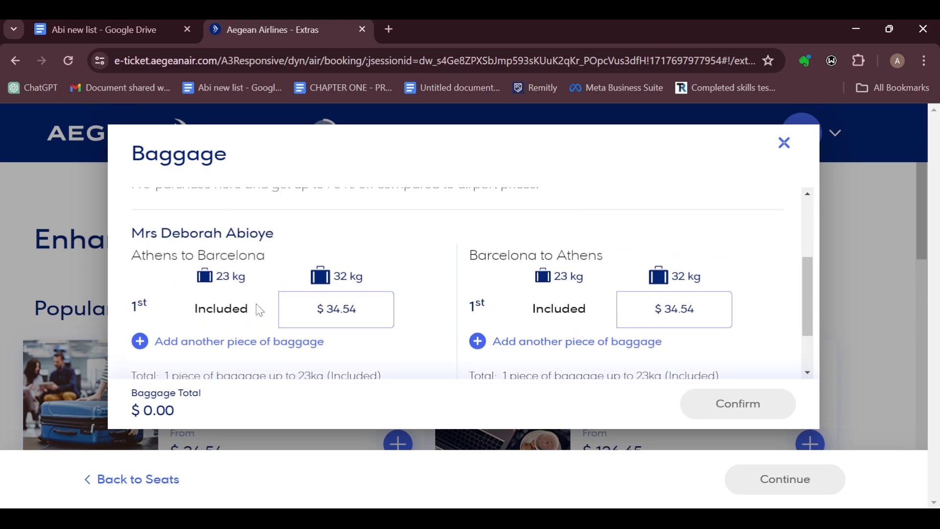
{"action": "left_click", "coordinate": [387, 305]}
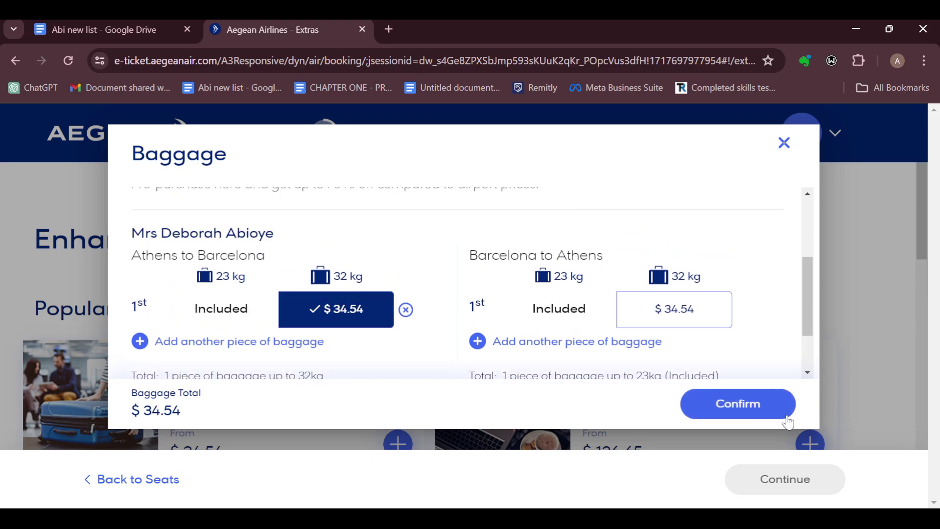
{"action": "left_click", "coordinate": [726, 409]}
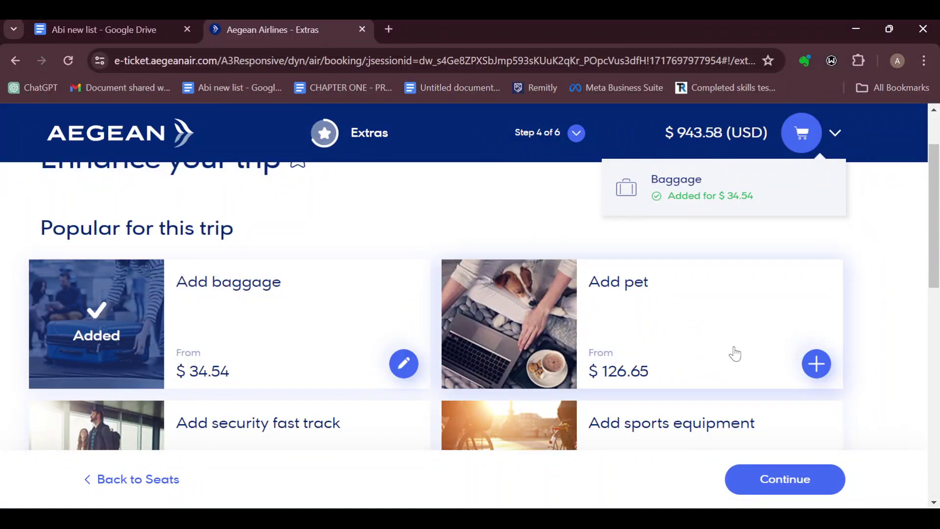
Step: Remove the 32 kg checked bag from the Athens to Barcelona flight and confirm the baggage change
{"action": "scroll", "coordinate": [641, 361], "scroll_direction": "down", "scroll_amount": 1}
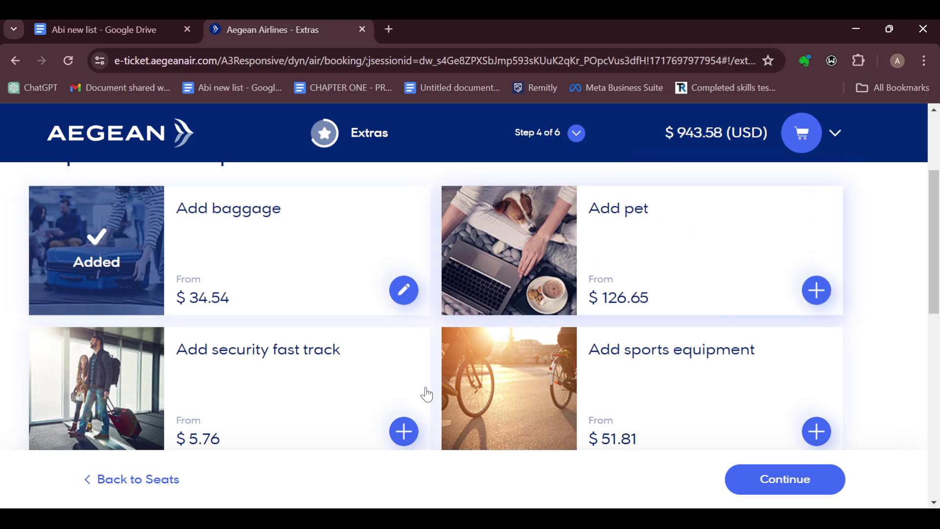
{"action": "left_click", "coordinate": [402, 290]}
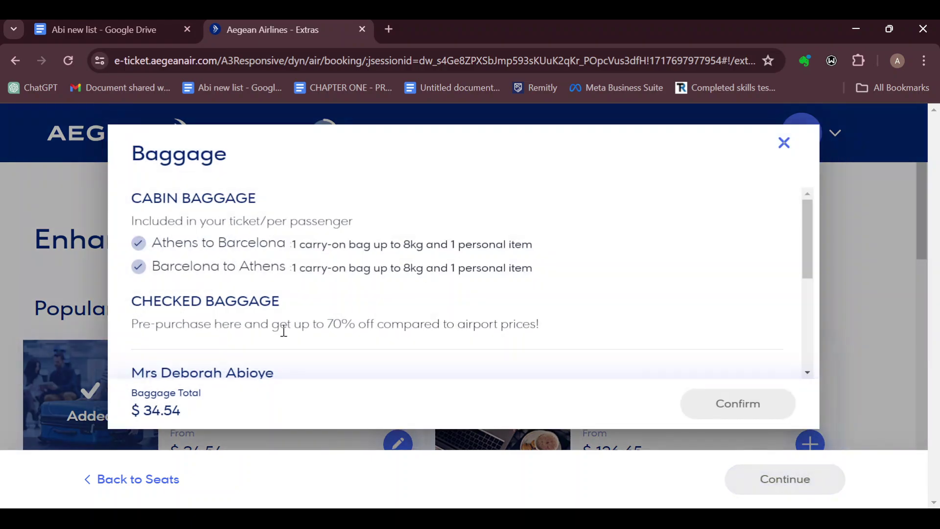
{"action": "scroll", "coordinate": [282, 323], "scroll_direction": "down", "scroll_amount": 3}
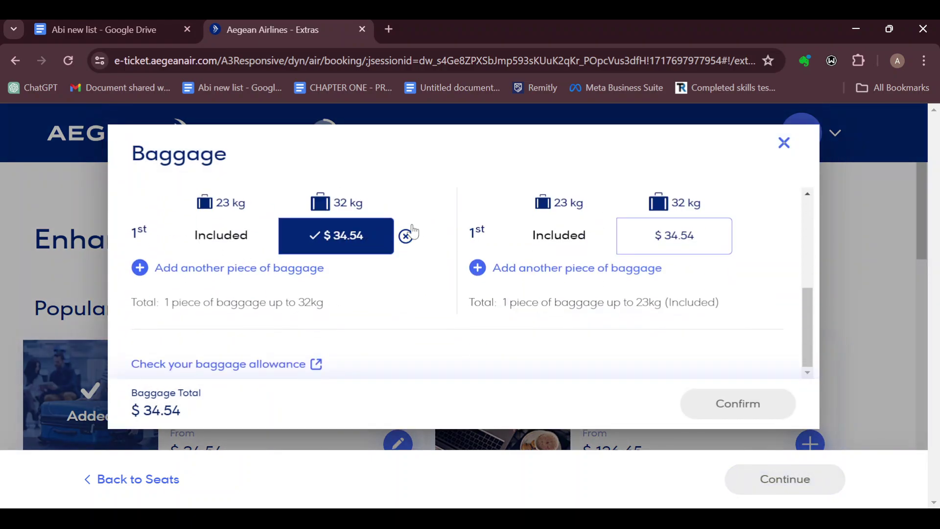
{"action": "left_click", "coordinate": [406, 237]}
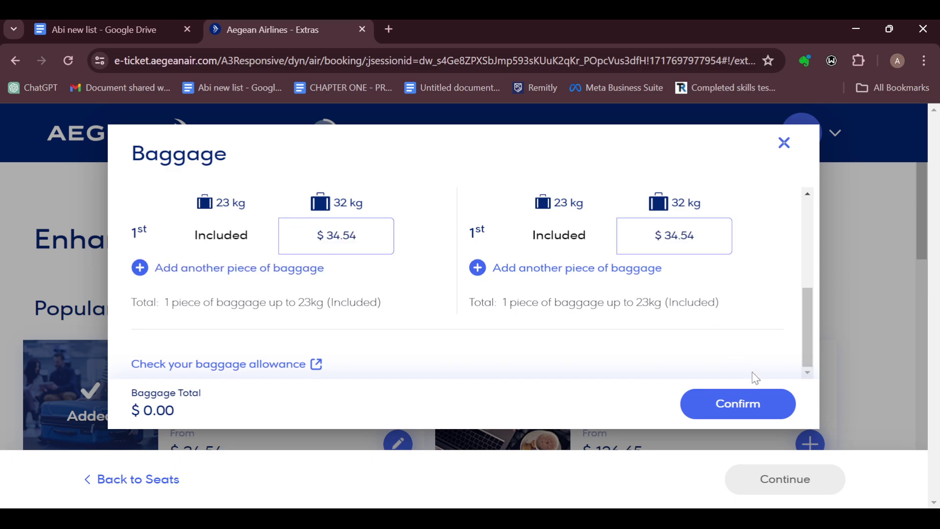
{"action": "left_click", "coordinate": [756, 401]}
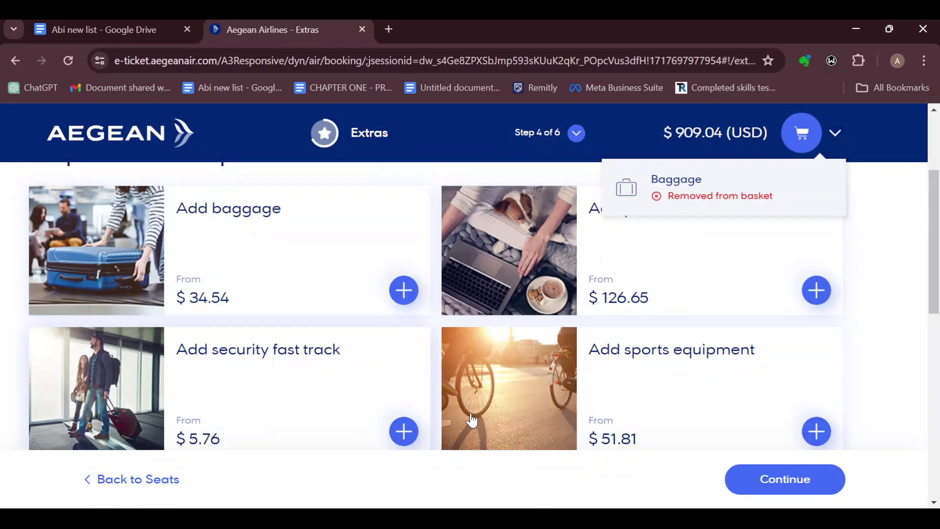
Step: Continue past the extras without adding any and proceed without a car to the payment page
{"action": "scroll", "coordinate": [686, 380], "scroll_direction": "up", "scroll_amount": 3}
{"action": "scroll", "coordinate": [710, 431], "scroll_direction": "down", "scroll_amount": 3}
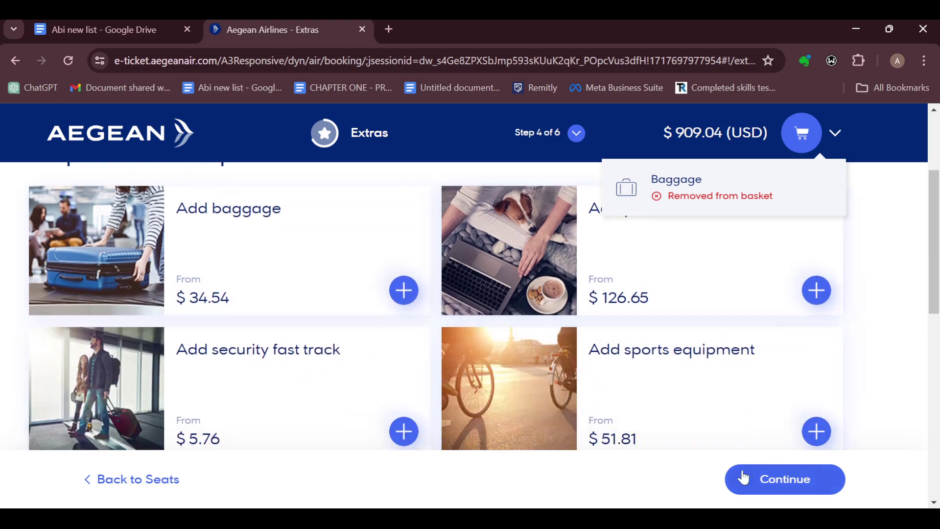
{"action": "left_click", "coordinate": [744, 477]}
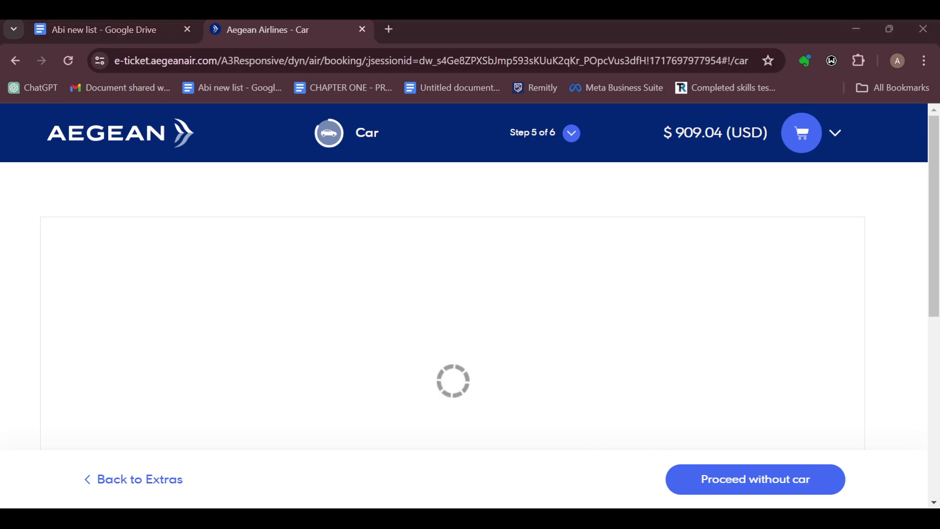
{"action": "scroll", "coordinate": [369, 278], "scroll_direction": "down", "scroll_amount": 1}
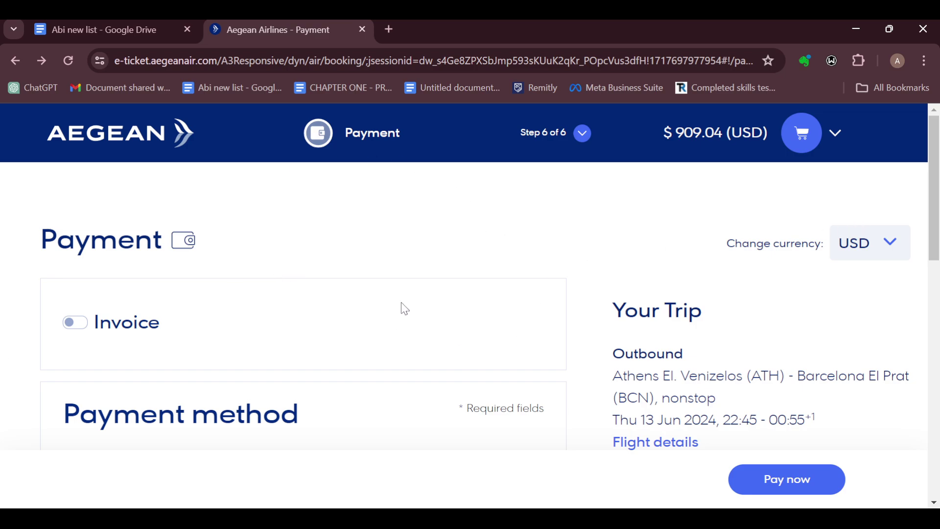
Step: Examine the payment page's invoice option, payment methods, card and payer contact fields, and trip summary
{"action": "scroll", "coordinate": [382, 311], "scroll_direction": "down", "scroll_amount": 2}
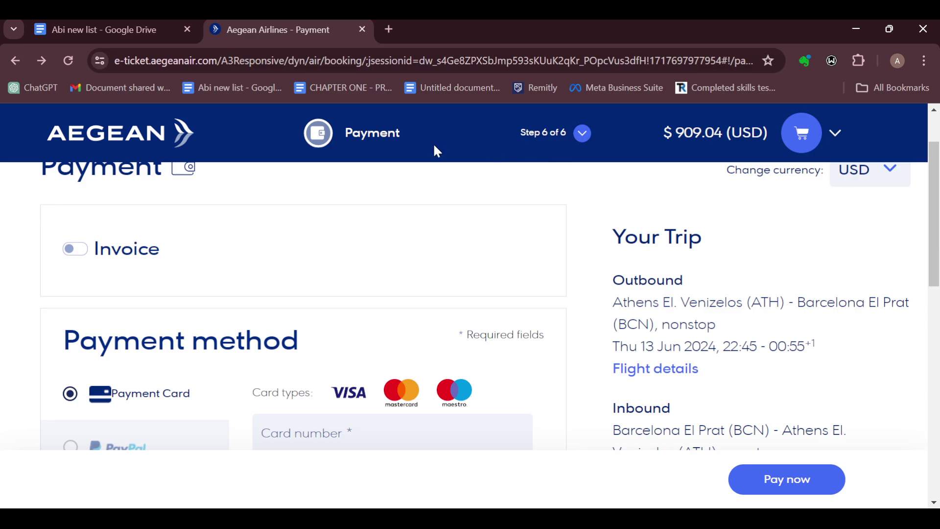
{"action": "scroll", "coordinate": [378, 269], "scroll_direction": "down", "scroll_amount": 4}
{"action": "scroll", "coordinate": [380, 274], "scroll_direction": "up", "scroll_amount": 5}
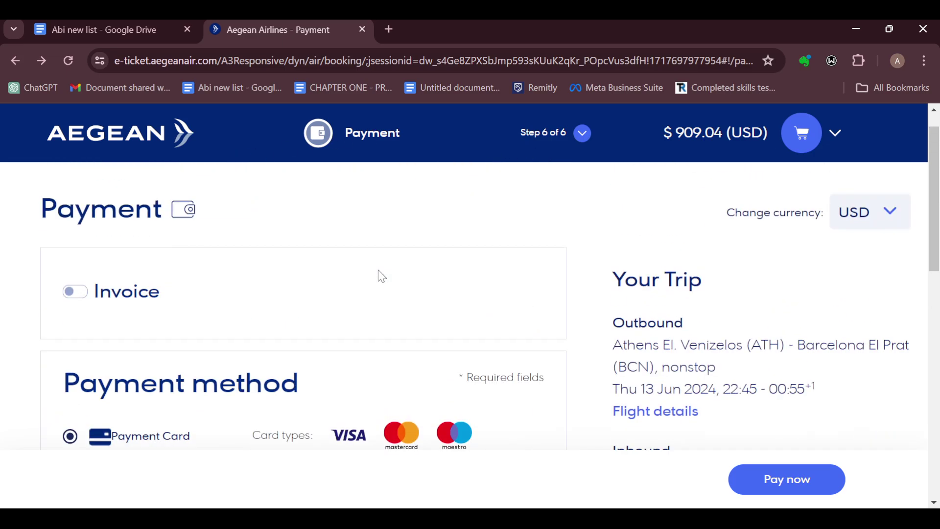
{"action": "scroll", "coordinate": [314, 215], "scroll_direction": "down", "scroll_amount": 5}
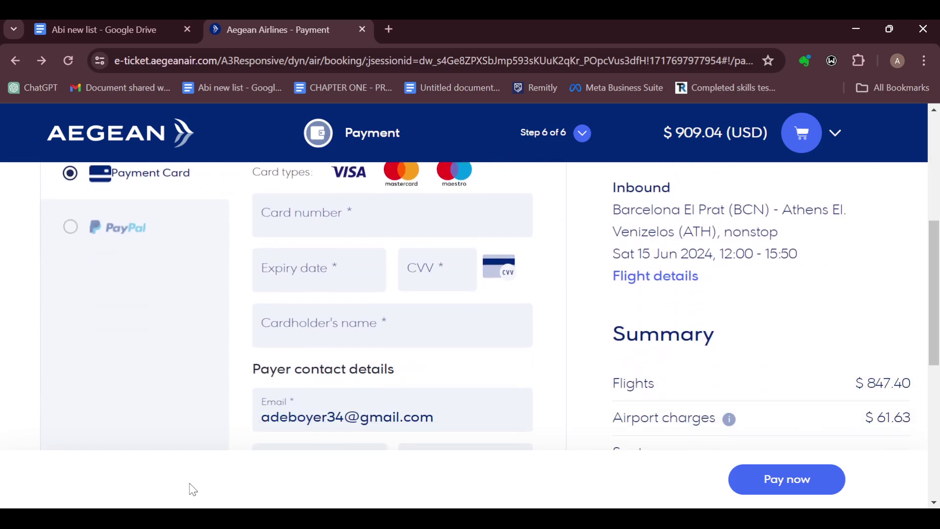
Step: Review the payment method choices, the accepted card types and the outbound and inbound flights in the trip summary
{"action": "scroll", "coordinate": [162, 314], "scroll_direction": "up", "scroll_amount": 3}
{"action": "scroll", "coordinate": [161, 313], "scroll_direction": "down", "scroll_amount": 2}
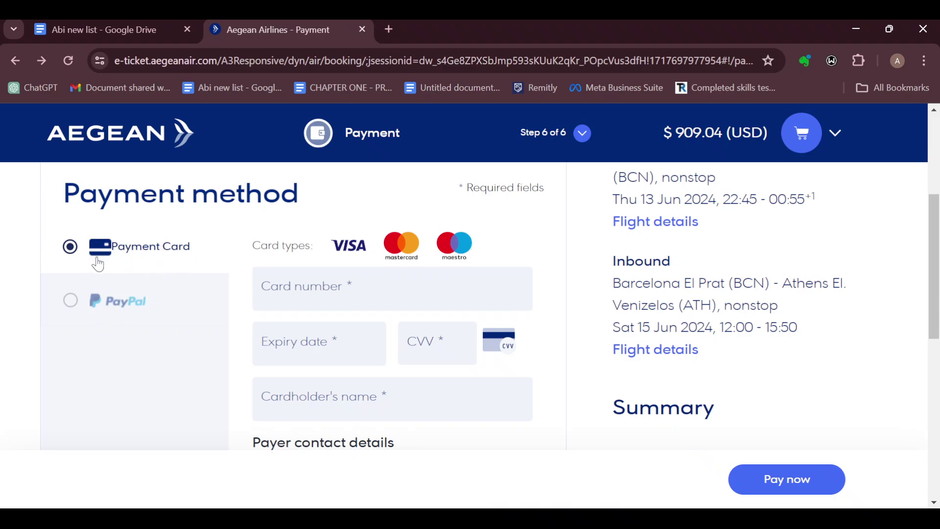
{"action": "scroll", "coordinate": [450, 212], "scroll_direction": "up", "scroll_amount": 4}
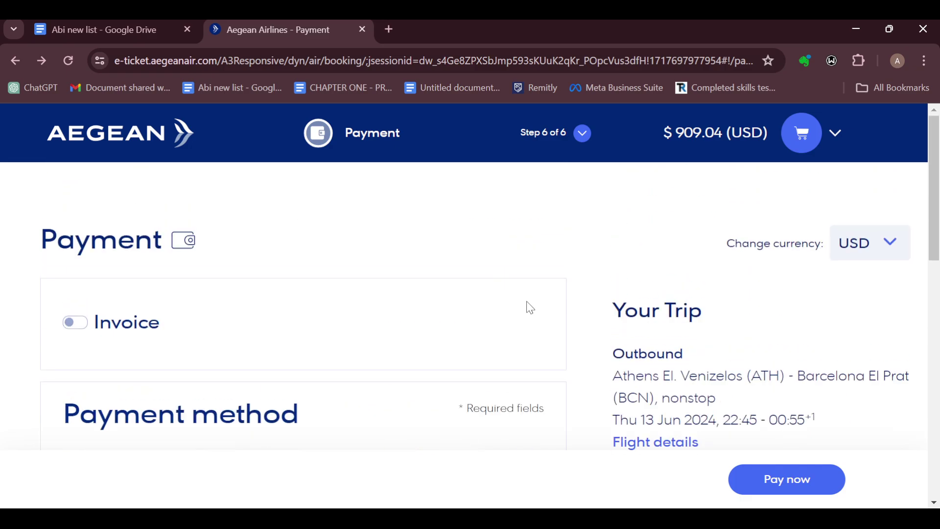
{"action": "scroll", "coordinate": [538, 321], "scroll_direction": "down", "scroll_amount": 3}
{"action": "scroll", "coordinate": [505, 338], "scroll_direction": "up", "scroll_amount": 3}
{"action": "scroll", "coordinate": [521, 266], "scroll_direction": "down", "scroll_amount": 5}
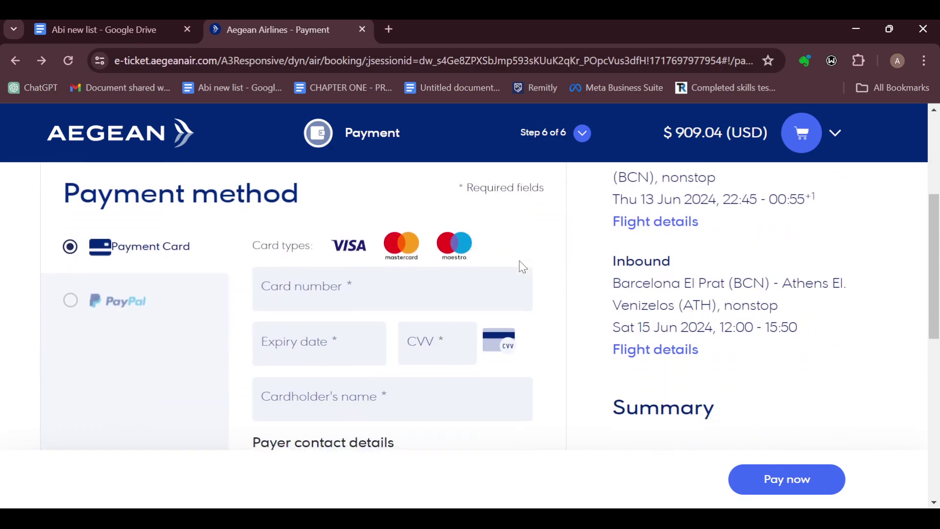
{"action": "scroll", "coordinate": [525, 195], "scroll_direction": "up", "scroll_amount": 4}
{"action": "scroll", "coordinate": [529, 194], "scroll_direction": "up", "scroll_amount": 2}
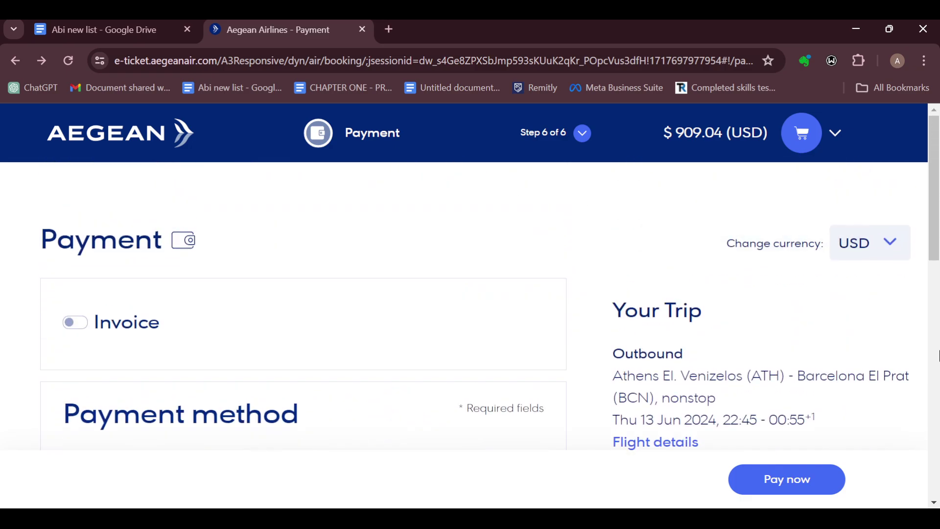
Step: Look through the currencies offered for the payment and close the list without changing the currency
{"action": "left_click", "coordinate": [903, 250]}
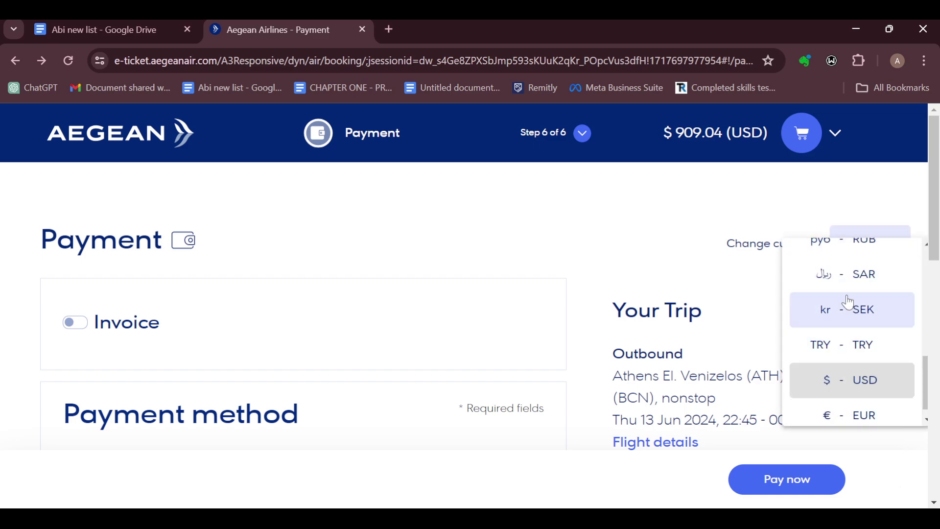
{"action": "scroll", "coordinate": [854, 314], "scroll_direction": "up", "scroll_amount": 5}
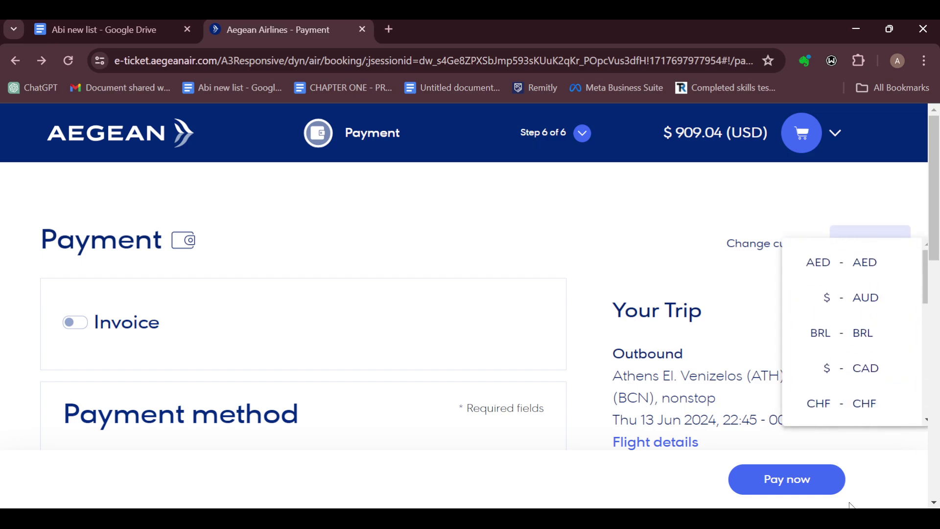
{"action": "left_click", "coordinate": [573, 215]}
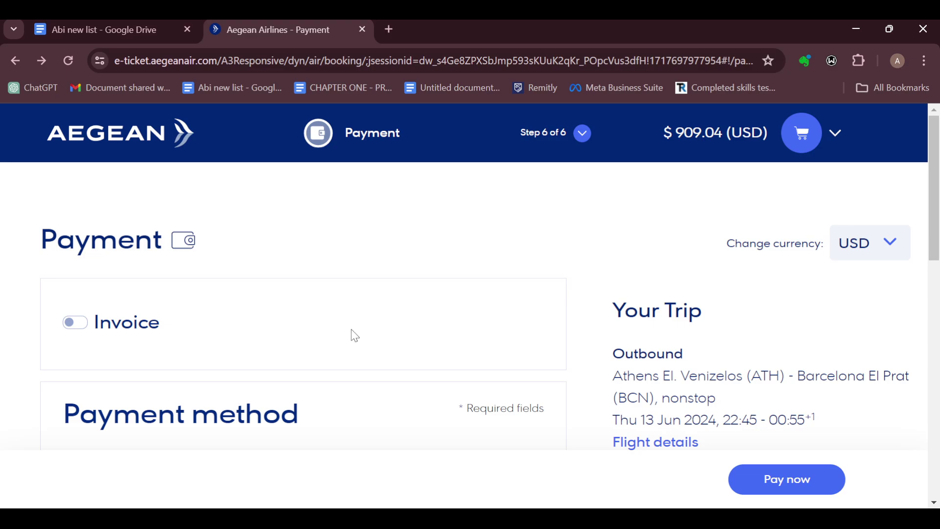
Step: Accept the AEGEAN Fare Rules and Terms and Conditions for the booking
{"action": "scroll", "coordinate": [355, 336], "scroll_direction": "down", "scroll_amount": 5}
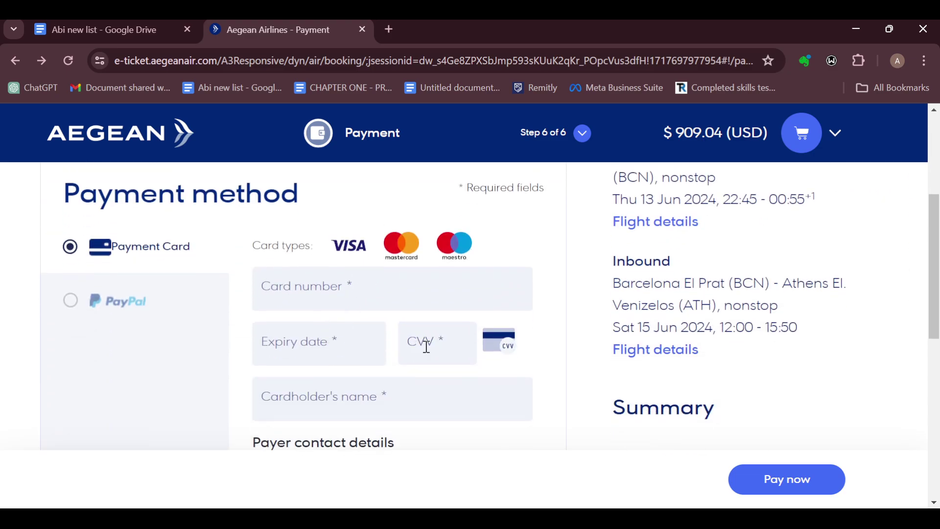
{"action": "scroll", "coordinate": [427, 347], "scroll_direction": "down", "scroll_amount": 5}
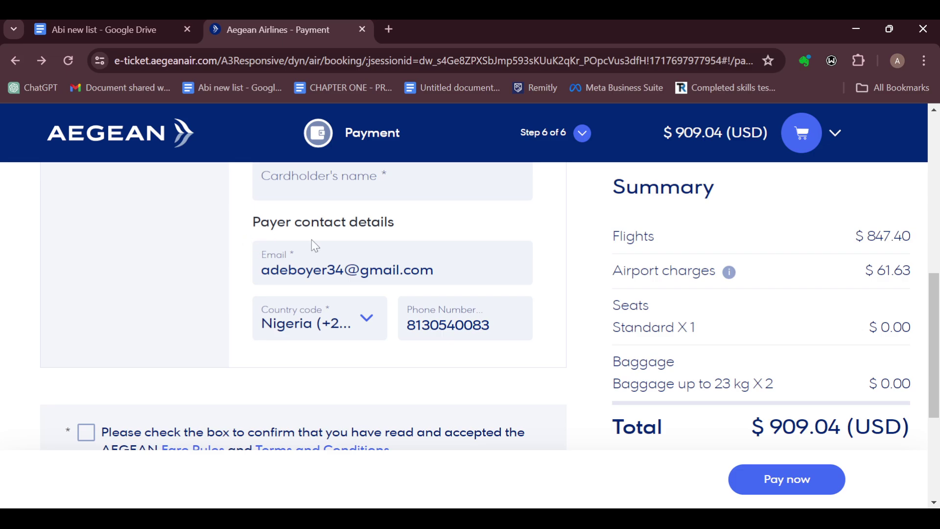
{"action": "scroll", "coordinate": [474, 270], "scroll_direction": "down", "scroll_amount": 3}
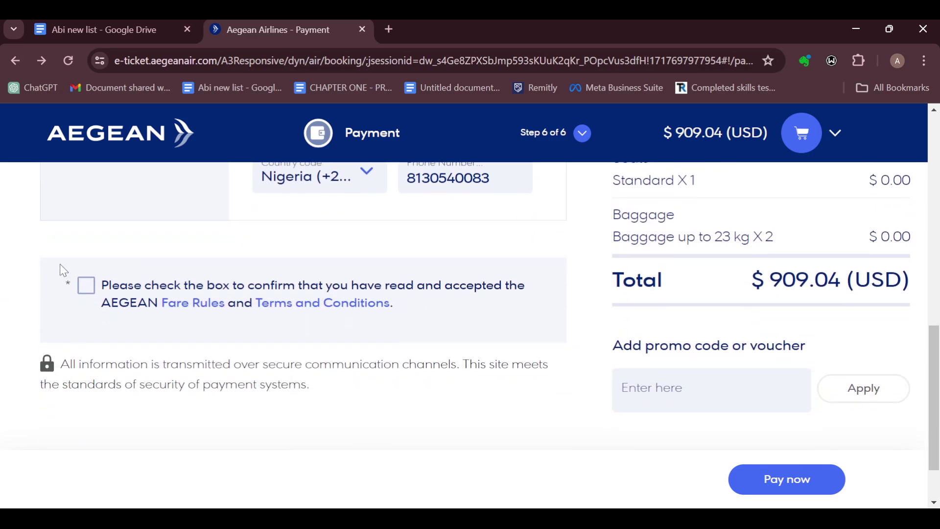
{"action": "left_click", "coordinate": [84, 293]}
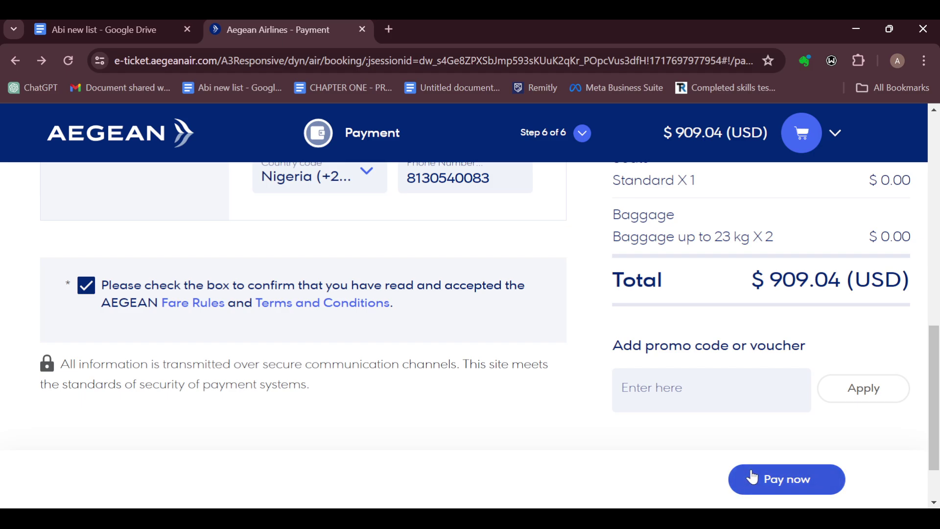
Step: Check the payment page from the card and PayPal options through the payer contact details, price summary and promo code field
{"action": "scroll", "coordinate": [428, 273], "scroll_direction": "up", "scroll_amount": 6}
{"action": "scroll", "coordinate": [189, 269], "scroll_direction": "up", "scroll_amount": 3}
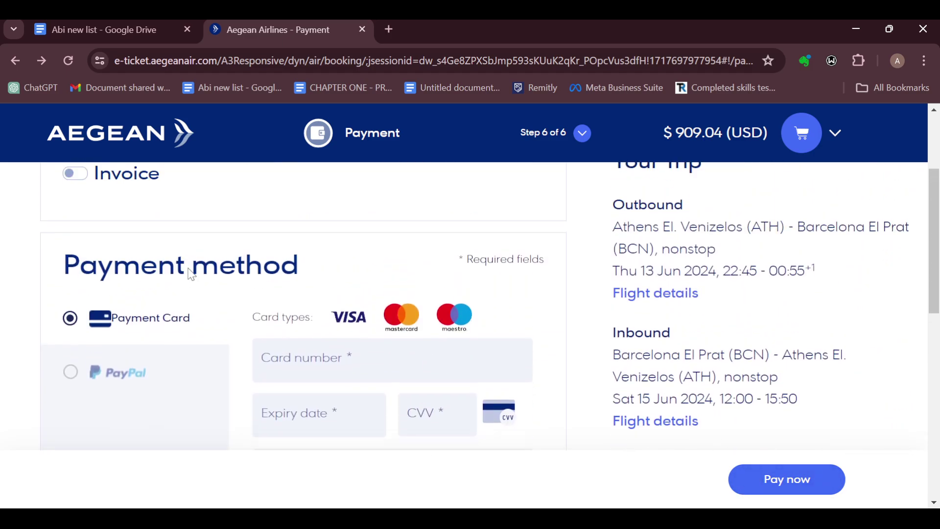
{"action": "scroll", "coordinate": [61, 338], "scroll_direction": "down", "scroll_amount": 3}
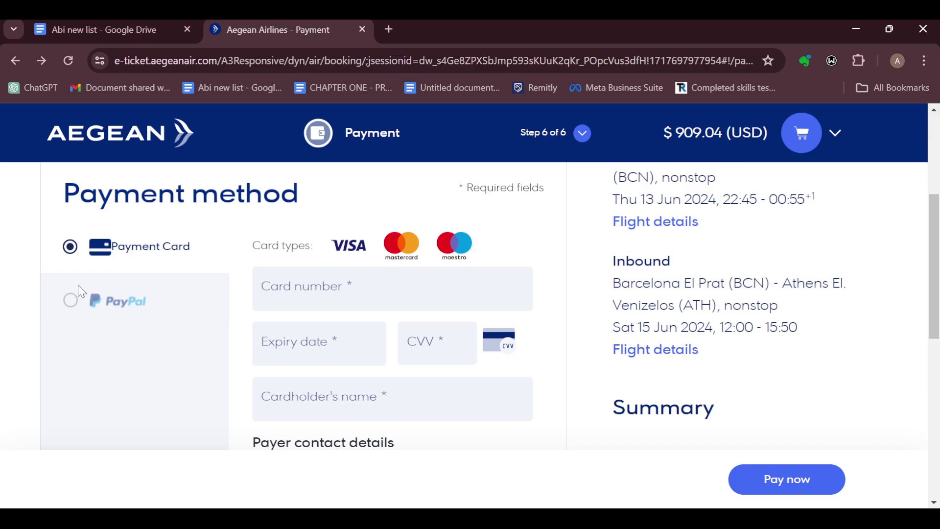
{"action": "scroll", "coordinate": [185, 269], "scroll_direction": "up", "scroll_amount": 5}
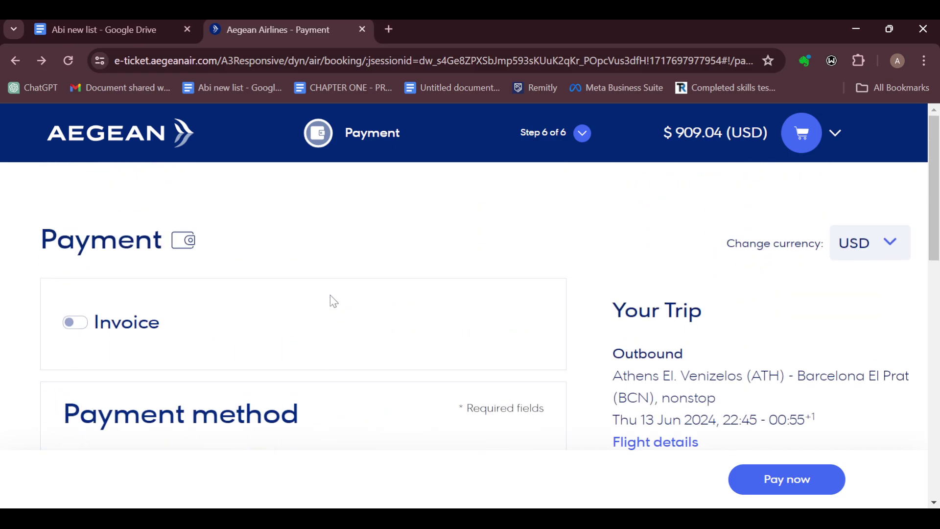
{"action": "scroll", "coordinate": [330, 295], "scroll_direction": "down", "scroll_amount": 5}
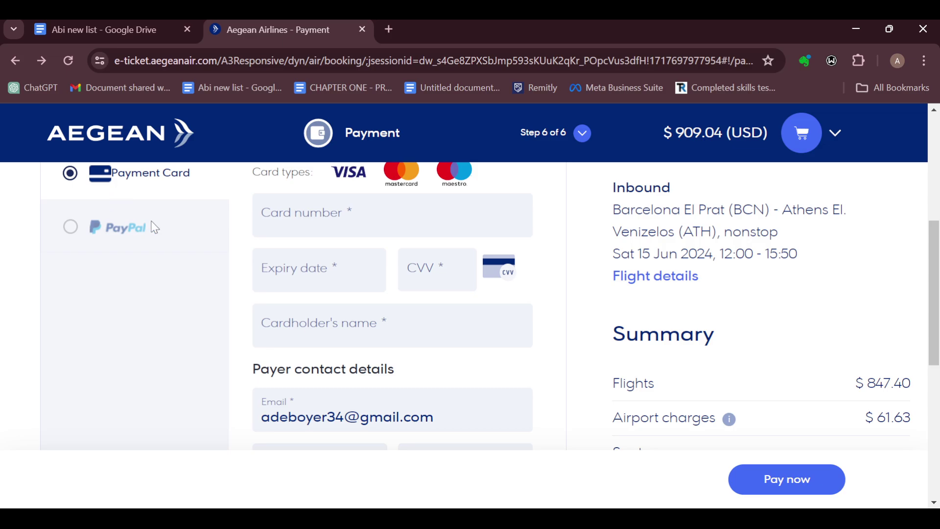
{"action": "scroll", "coordinate": [309, 196], "scroll_direction": "down", "scroll_amount": 3}
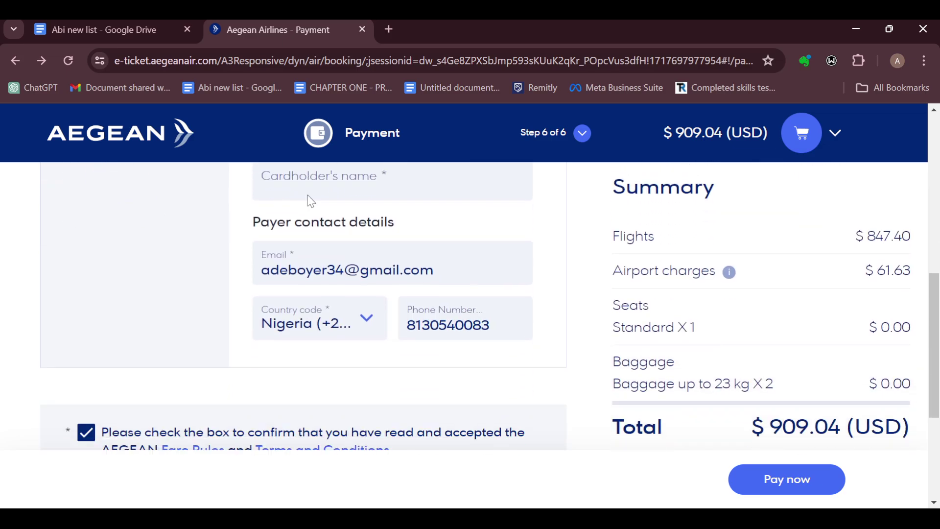
{"action": "scroll", "coordinate": [308, 195], "scroll_direction": "up", "scroll_amount": 6}
{"action": "scroll", "coordinate": [308, 195], "scroll_direction": "down", "scroll_amount": 2}
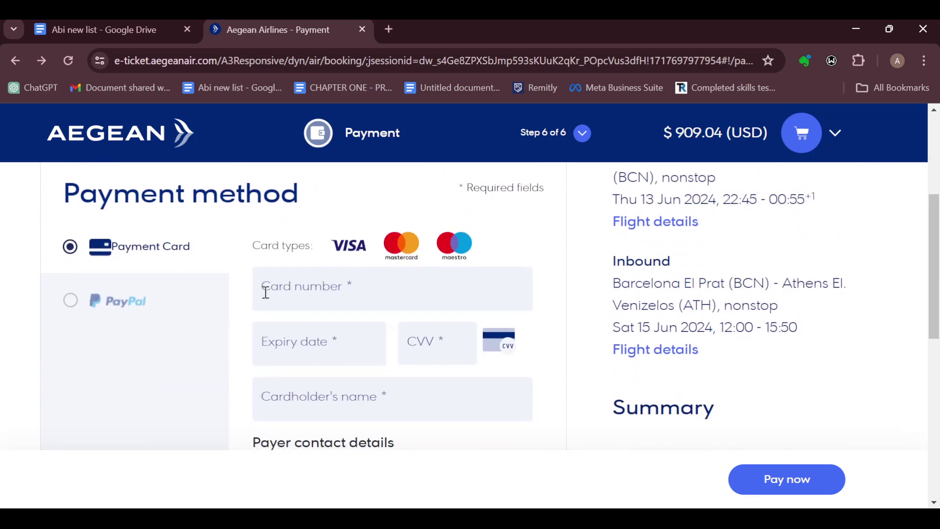
{"action": "scroll", "coordinate": [539, 315], "scroll_direction": "down", "scroll_amount": 4}
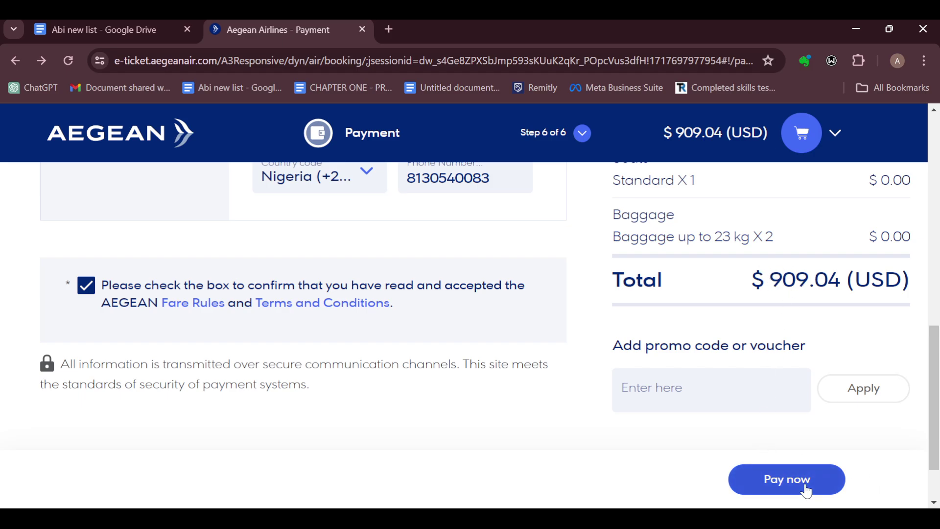
{"action": "scroll", "coordinate": [548, 334], "scroll_direction": "up", "scroll_amount": 1}
{"action": "scroll", "coordinate": [546, 333], "scroll_direction": "up", "scroll_amount": 10}
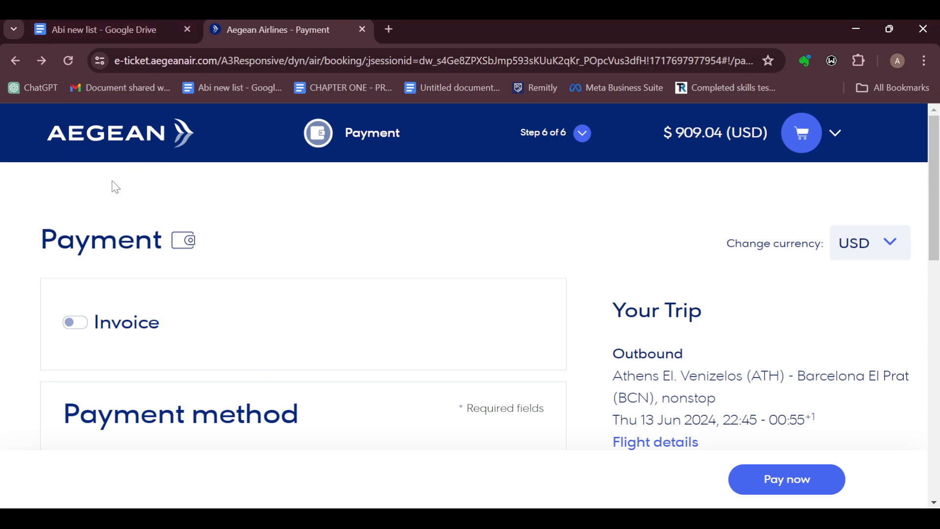
Step: View the overview of the booking steps from Flights to Payment and return to the payment page
{"action": "scroll", "coordinate": [214, 187], "scroll_direction": "down", "scroll_amount": 5}
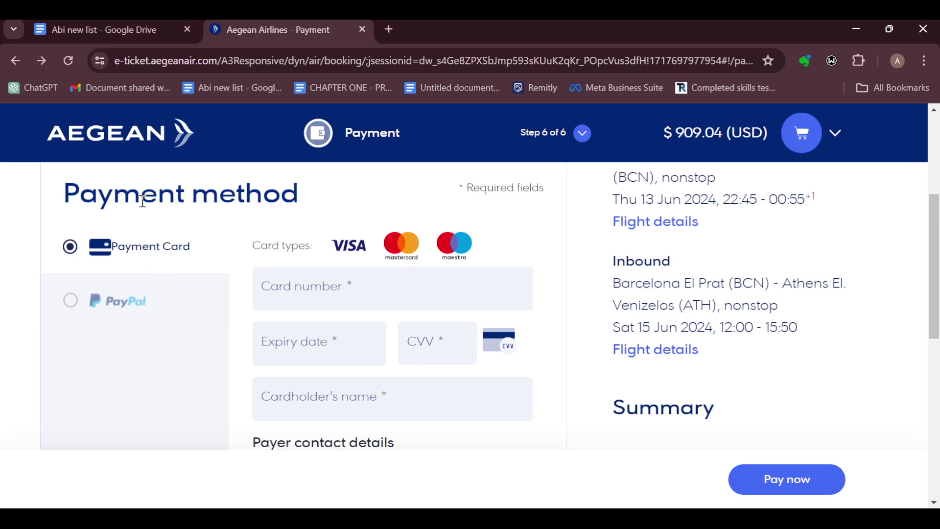
{"action": "scroll", "coordinate": [360, 287], "scroll_direction": "up", "scroll_amount": 5}
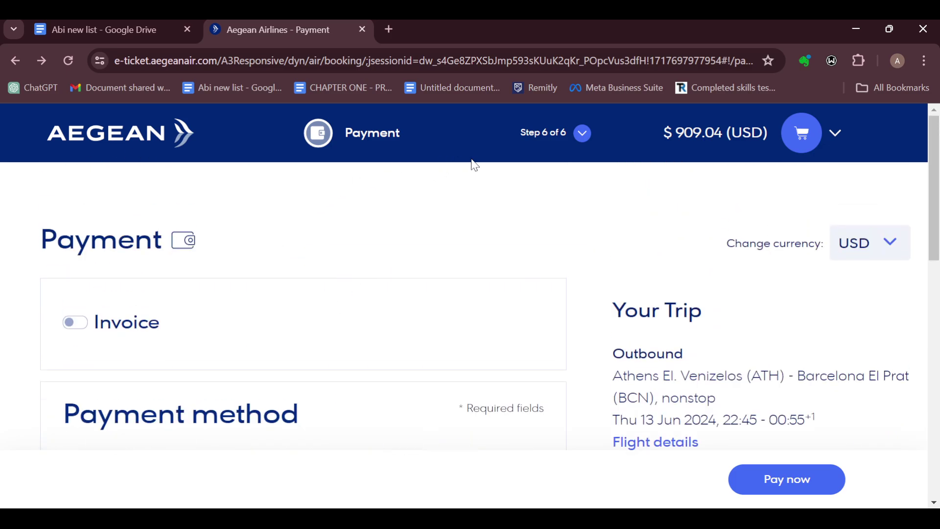
{"action": "left_click", "coordinate": [590, 139]}
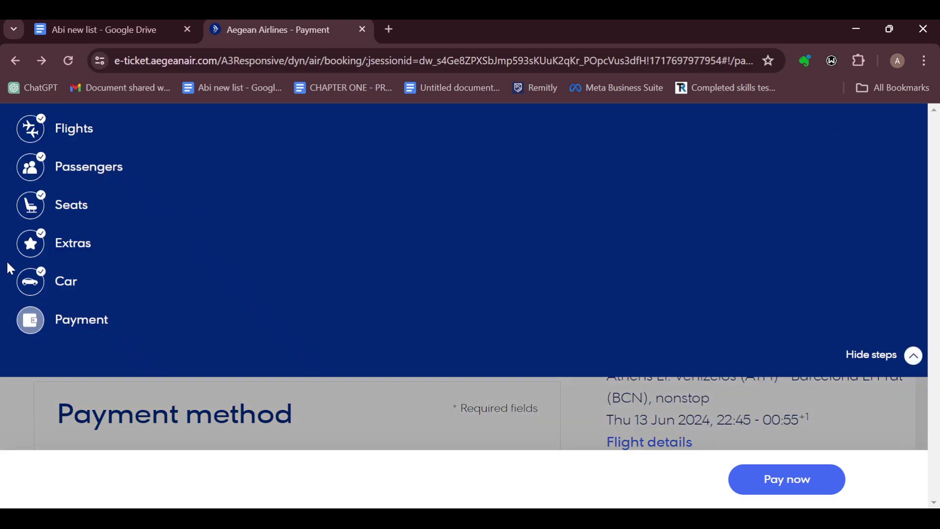
{"action": "left_click", "coordinate": [121, 301]}
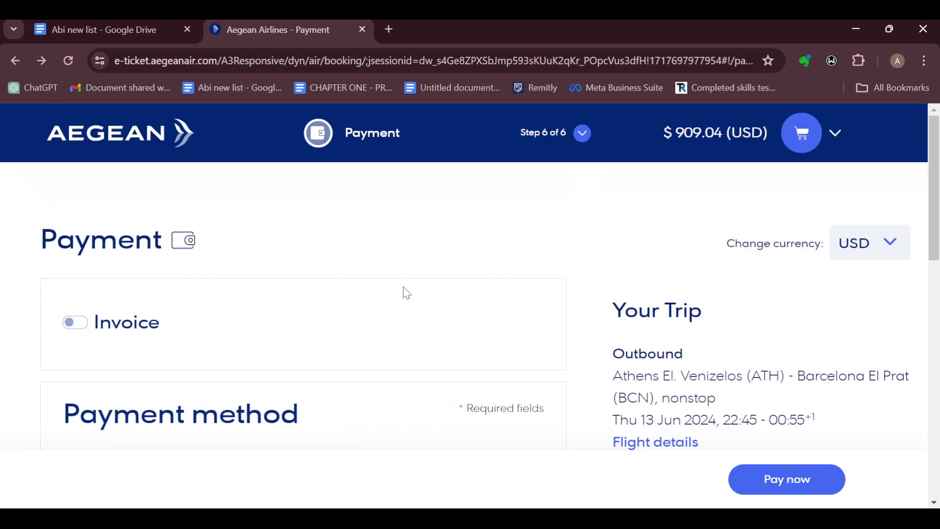